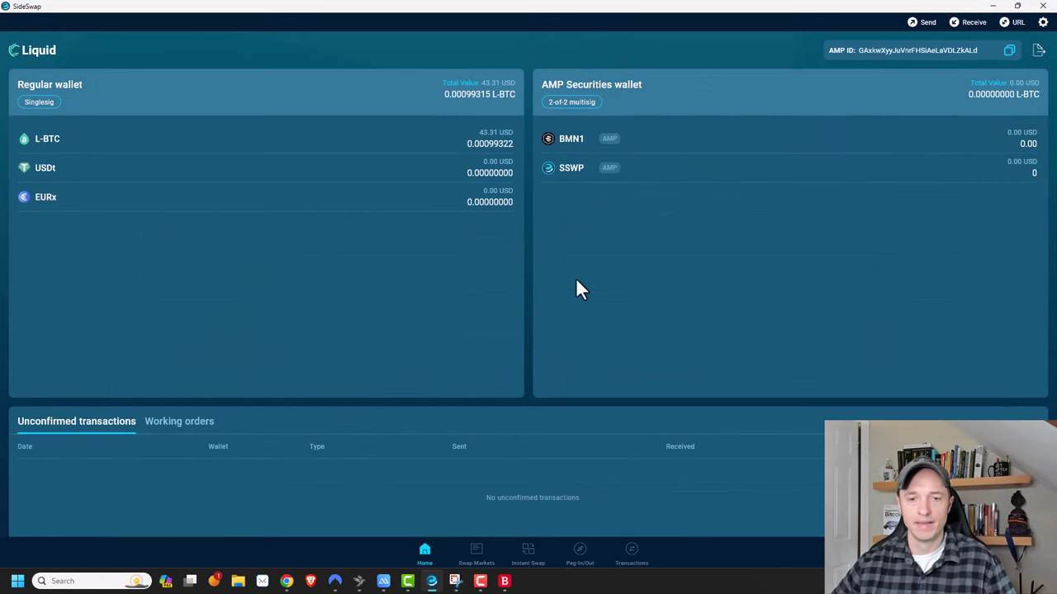
Step: Compare the Peg-In and Peg-Out forms and generate a Peg-In address for delivering BTC and receiving L-BTC
{"action": "left_click", "coordinate": [579, 553]}
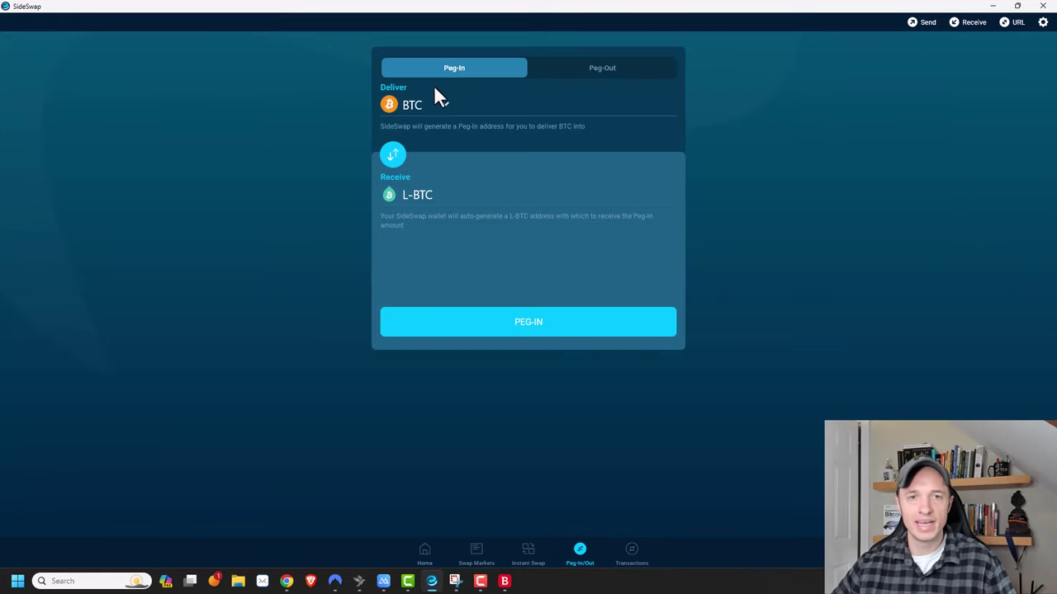
{"action": "left_click", "coordinate": [433, 103]}
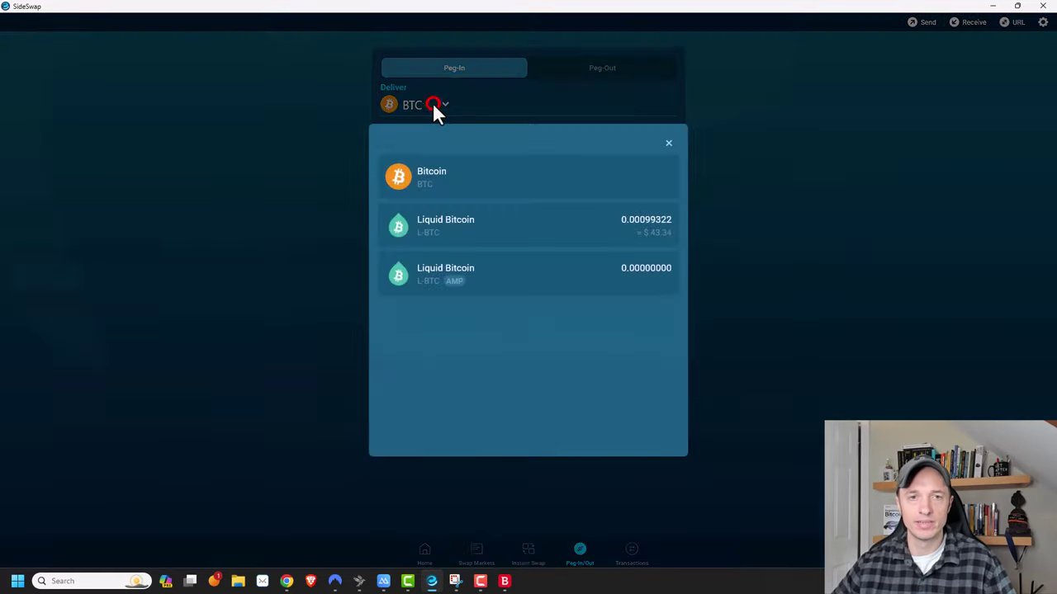
{"action": "left_click", "coordinate": [426, 185]}
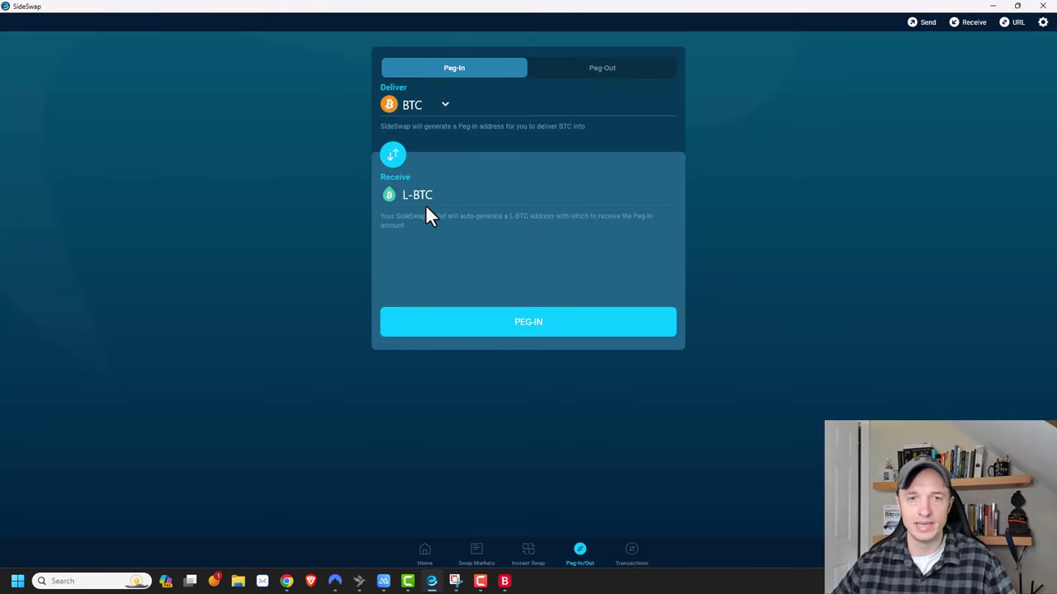
{"action": "left_click", "coordinate": [591, 73]}
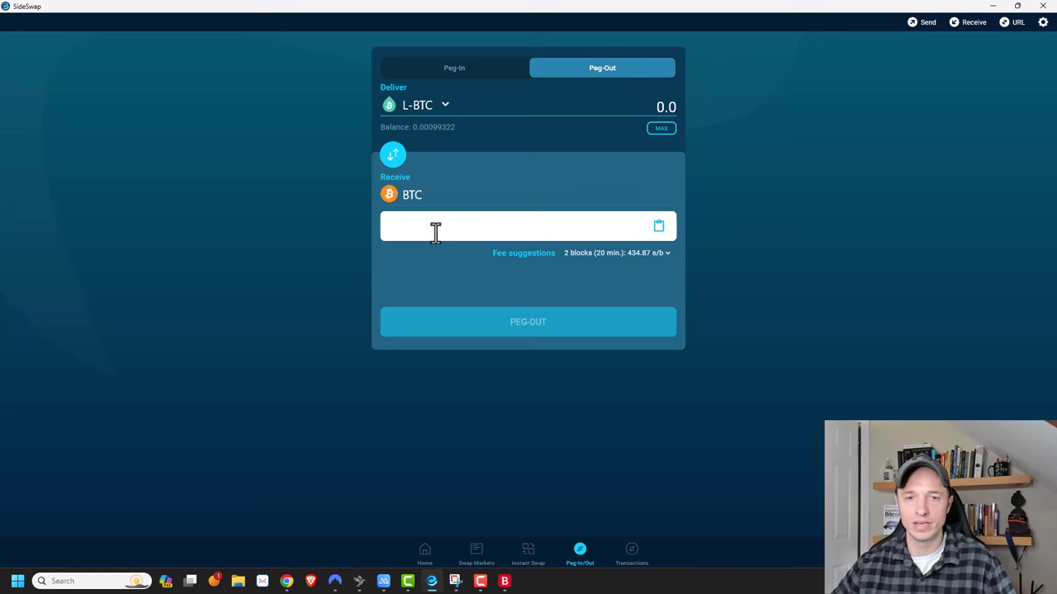
{"action": "left_click", "coordinate": [444, 70]}
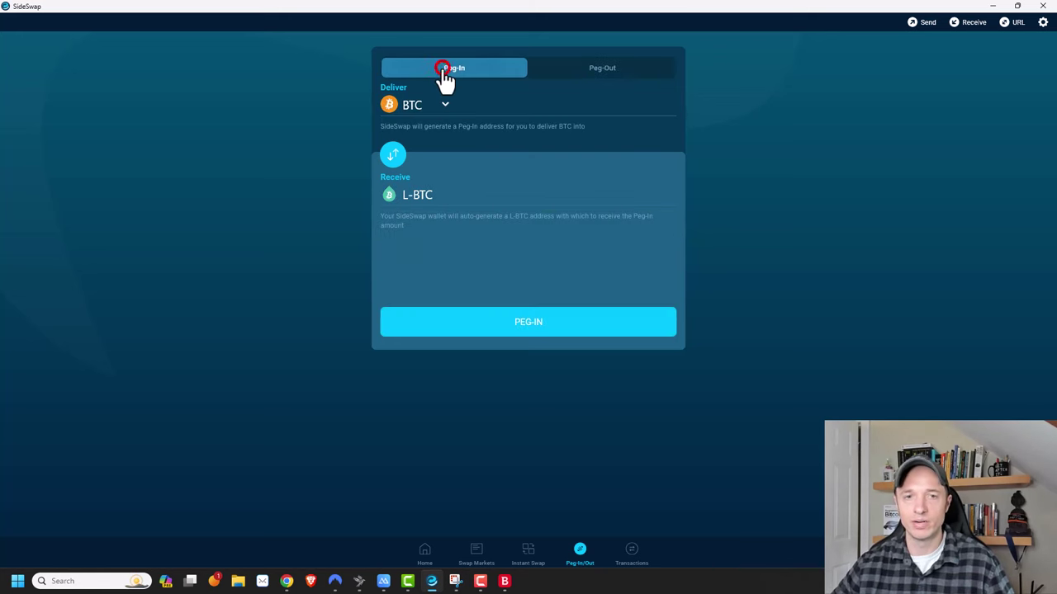
{"action": "left_click", "coordinate": [640, 68]}
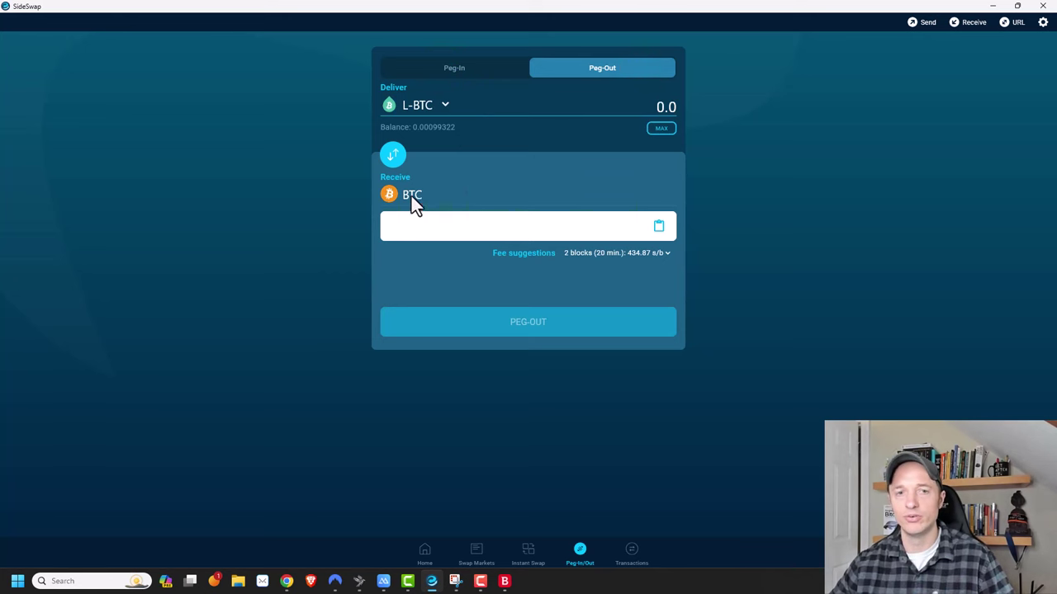
{"action": "left_click", "coordinate": [455, 70]}
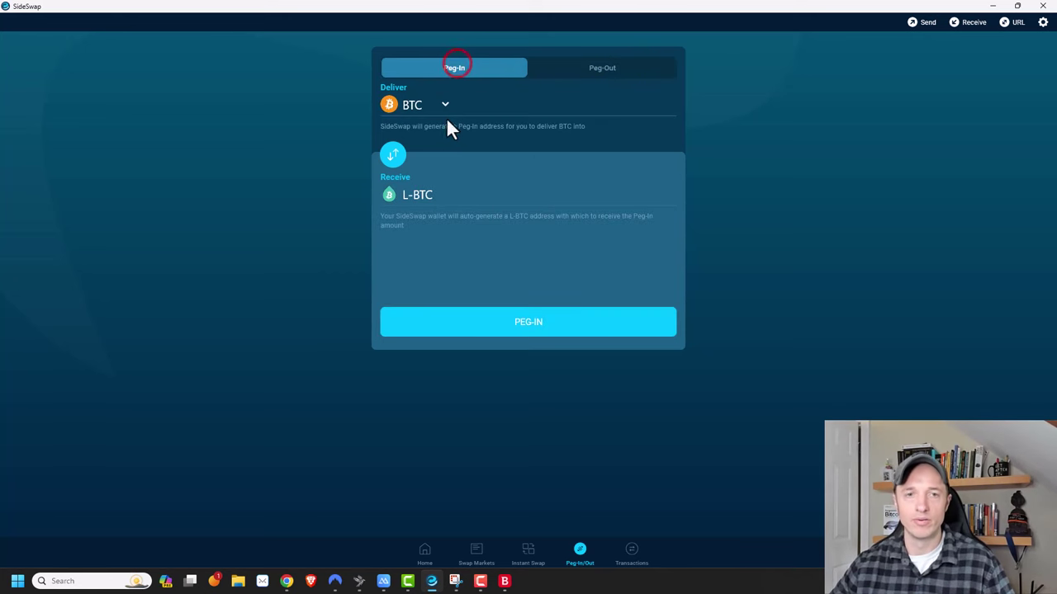
{"action": "left_click", "coordinate": [509, 334]}
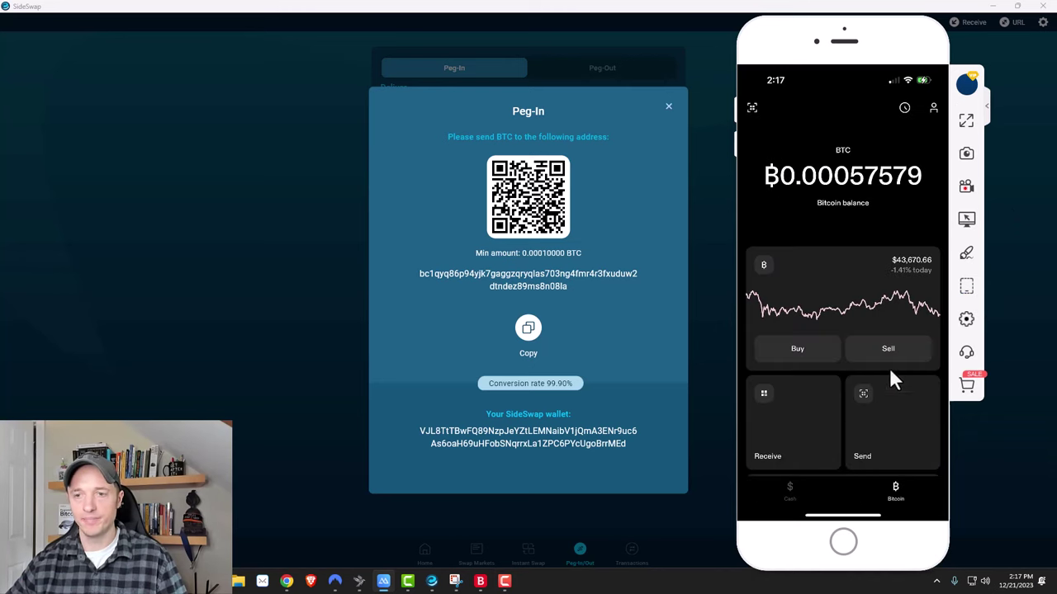
Step: Buy $100 of bitcoin in the mirrored phone's Strike wallet
{"action": "left_click", "coordinate": [798, 349]}
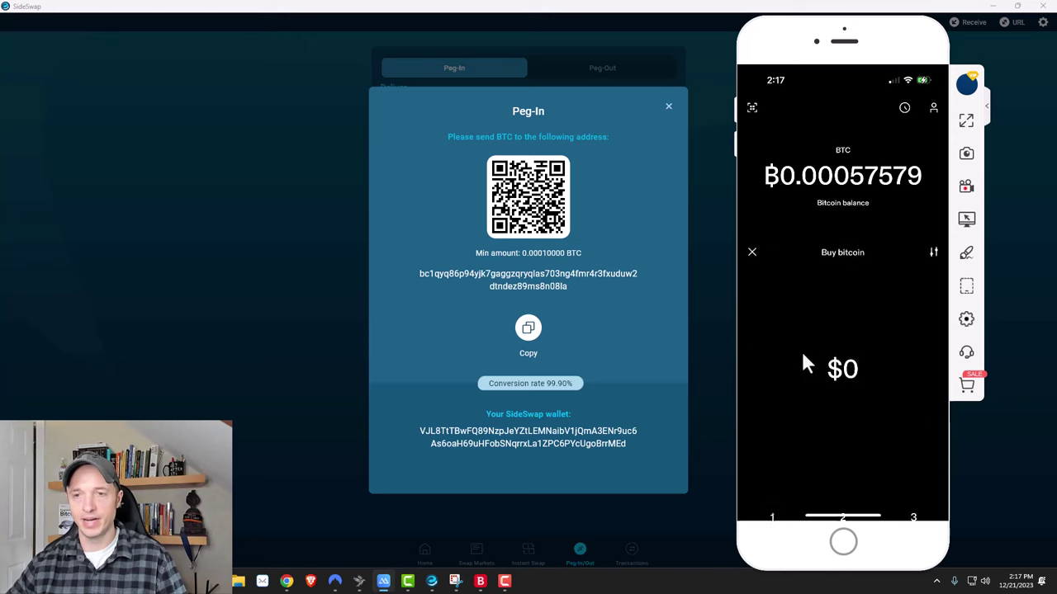
{"action": "type", "text": "100"}
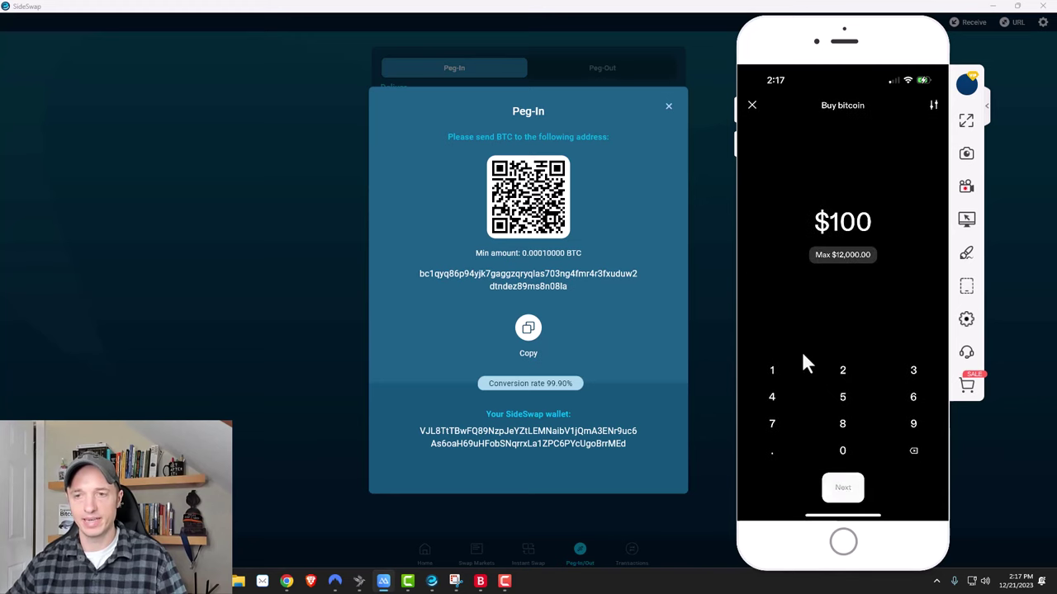
{"action": "key", "text": "Return"}
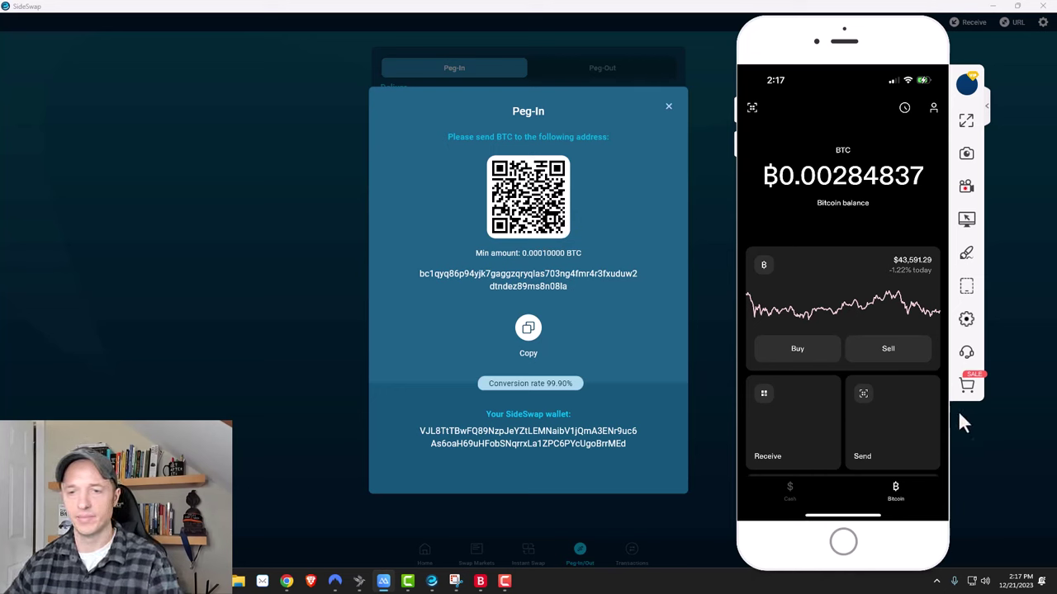
Step: Send ₿0.00284837 from the phone wallet to the Peg-In bitcoin address with Standard delivery
{"action": "left_click", "coordinate": [869, 434]}
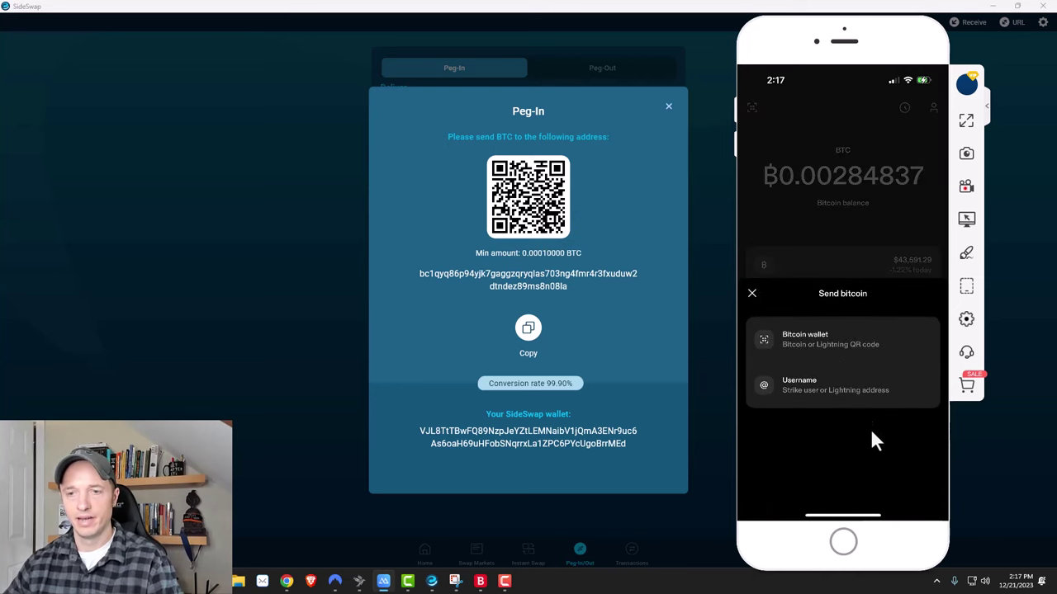
{"action": "left_click", "coordinate": [819, 357]}
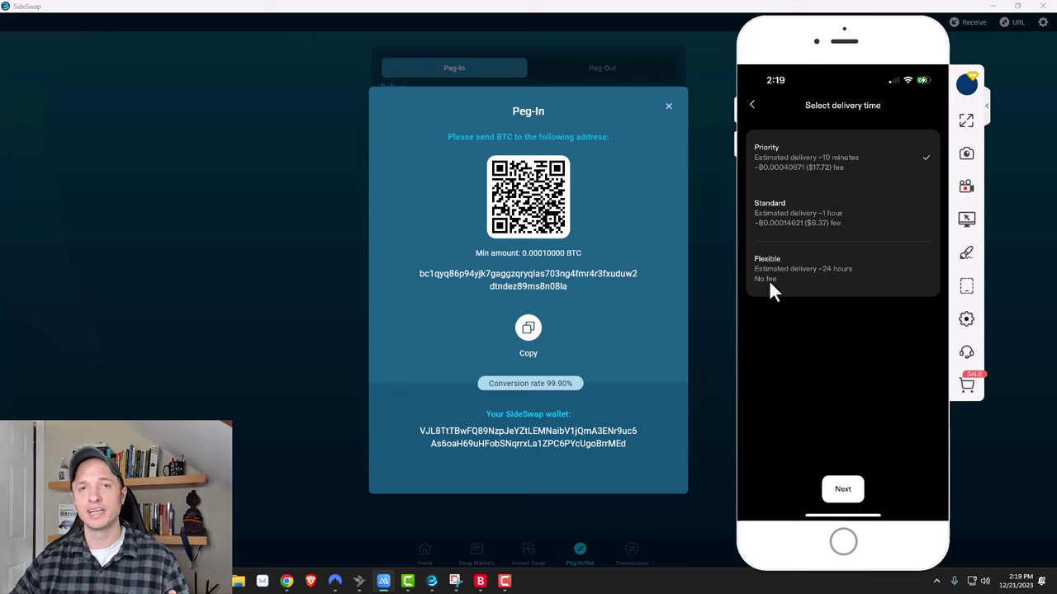
{"action": "left_click", "coordinate": [796, 213]}
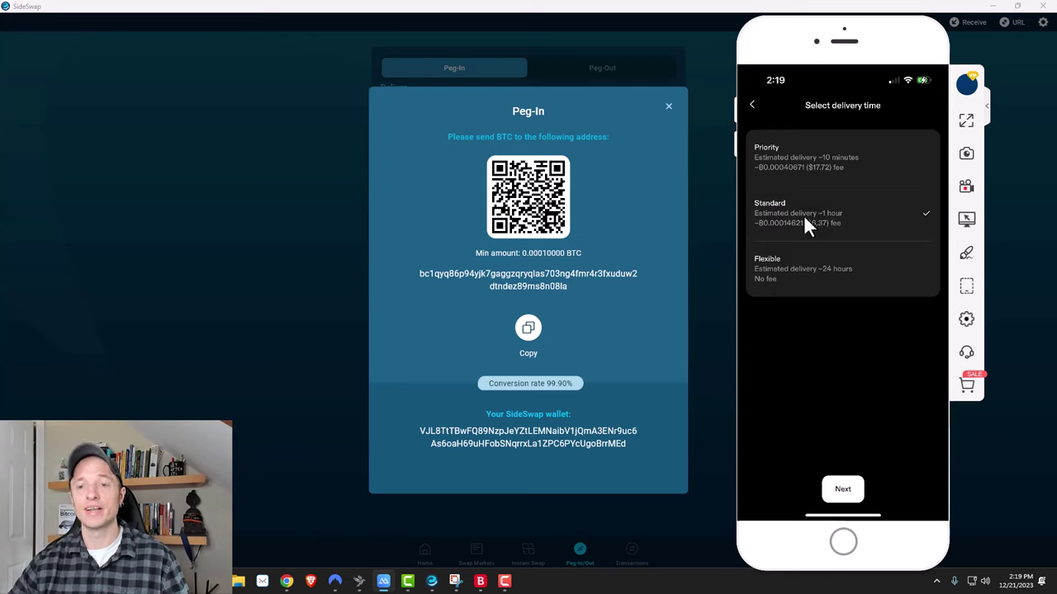
{"action": "left_click", "coordinate": [851, 497]}
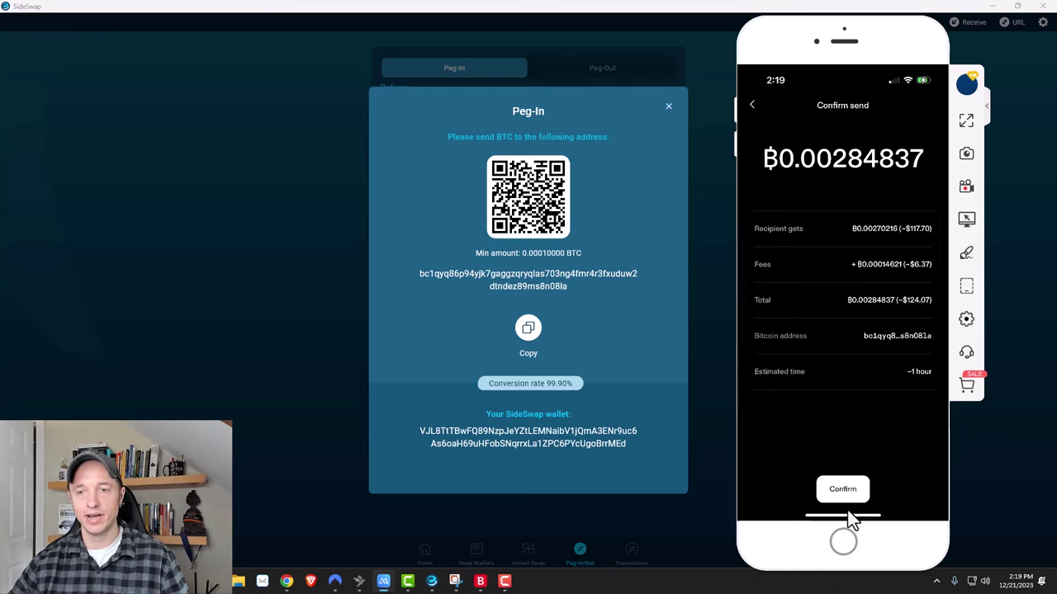
{"action": "left_click", "coordinate": [846, 496]}
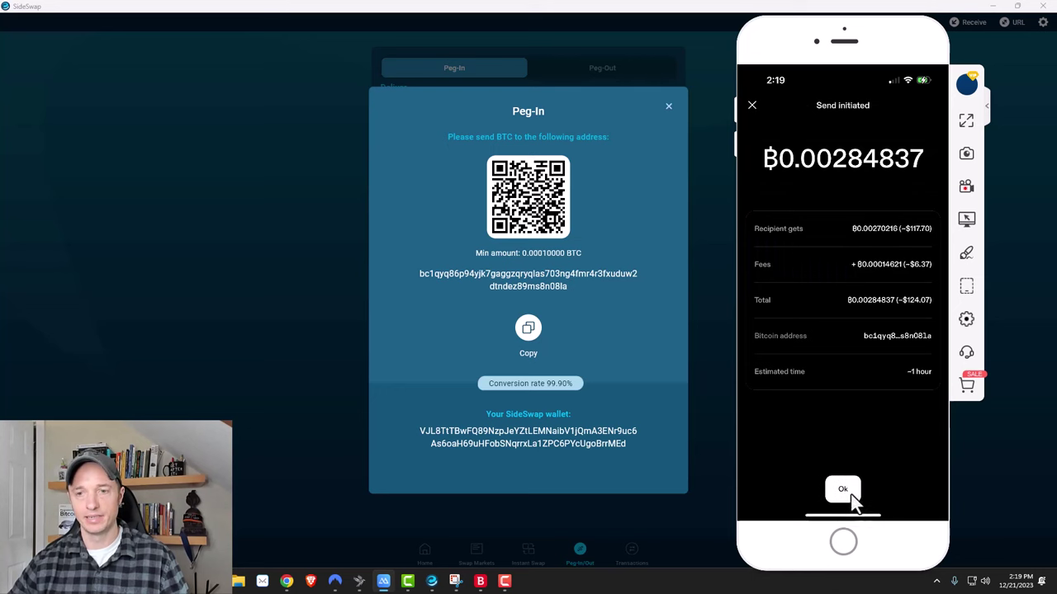
{"action": "left_click", "coordinate": [844, 488]}
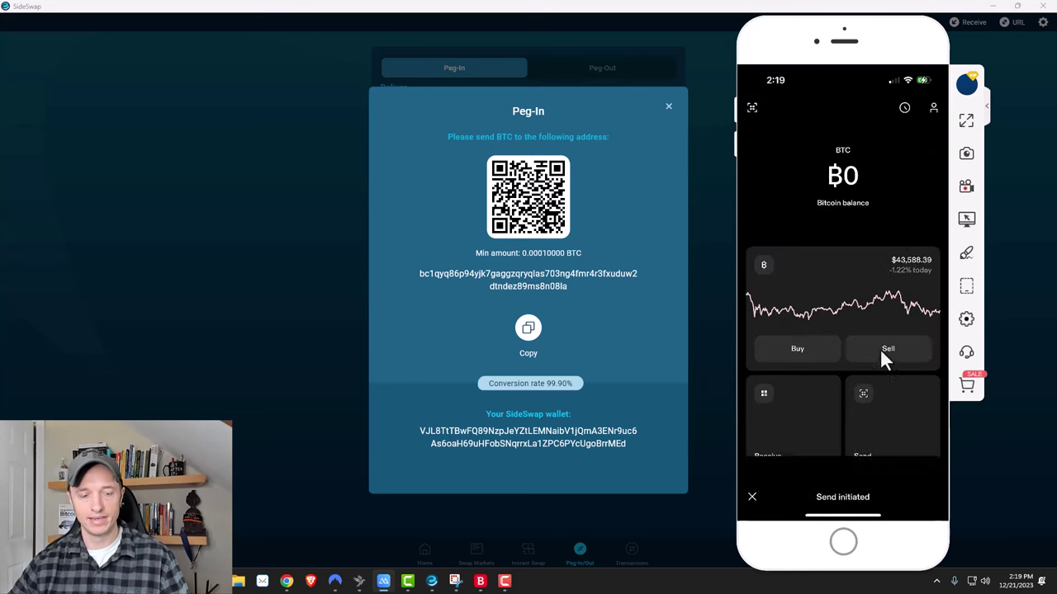
Step: Return to SideSwap, close the Peg-In address dialog and check the peg-in transaction's details from the wallet home page
{"action": "left_click", "coordinate": [323, 248]}
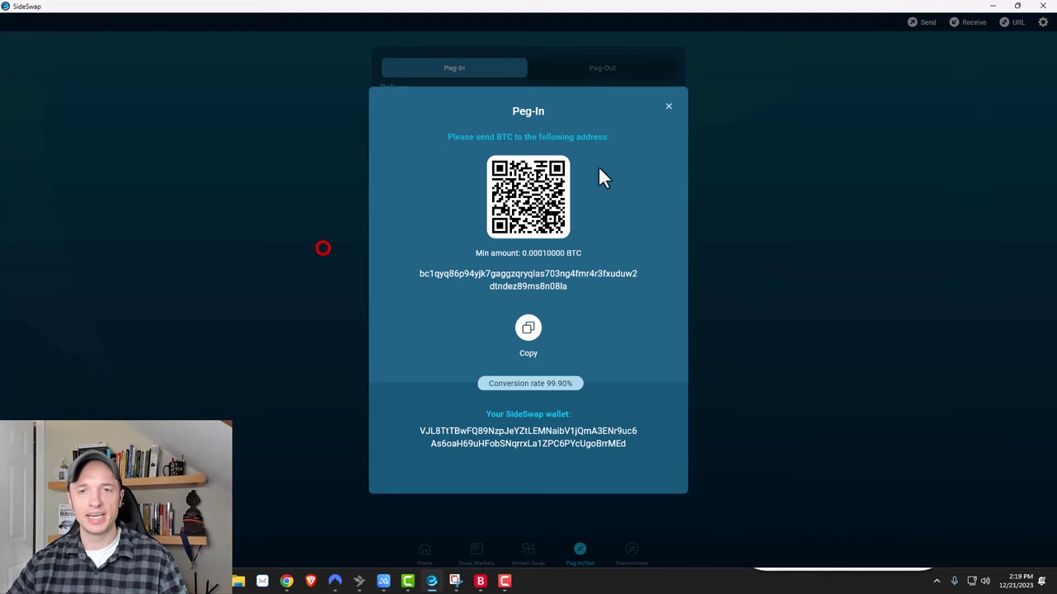
{"action": "left_click", "coordinate": [669, 106]}
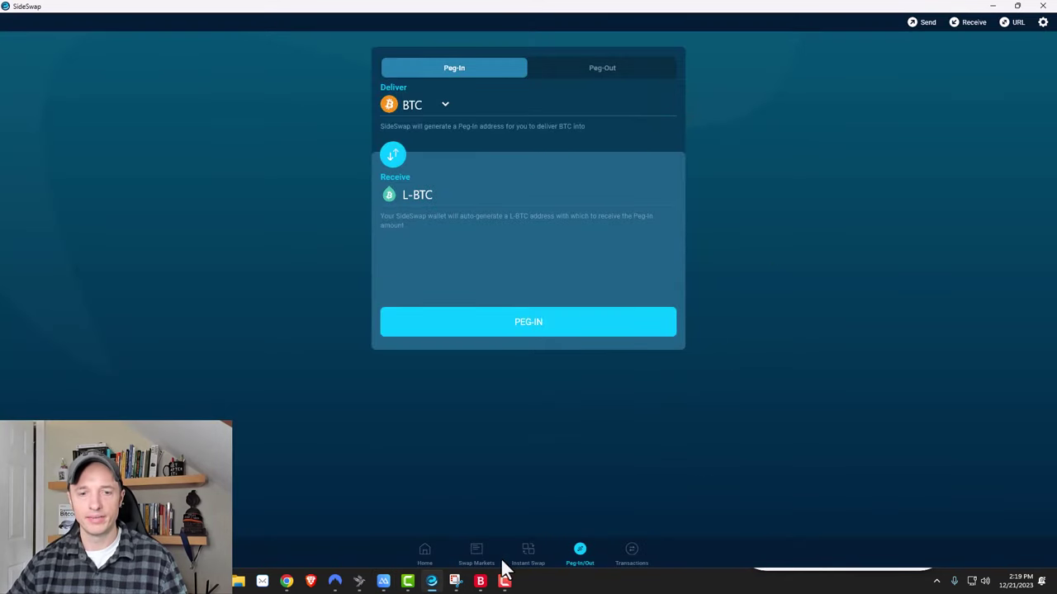
{"action": "left_click", "coordinate": [424, 555]}
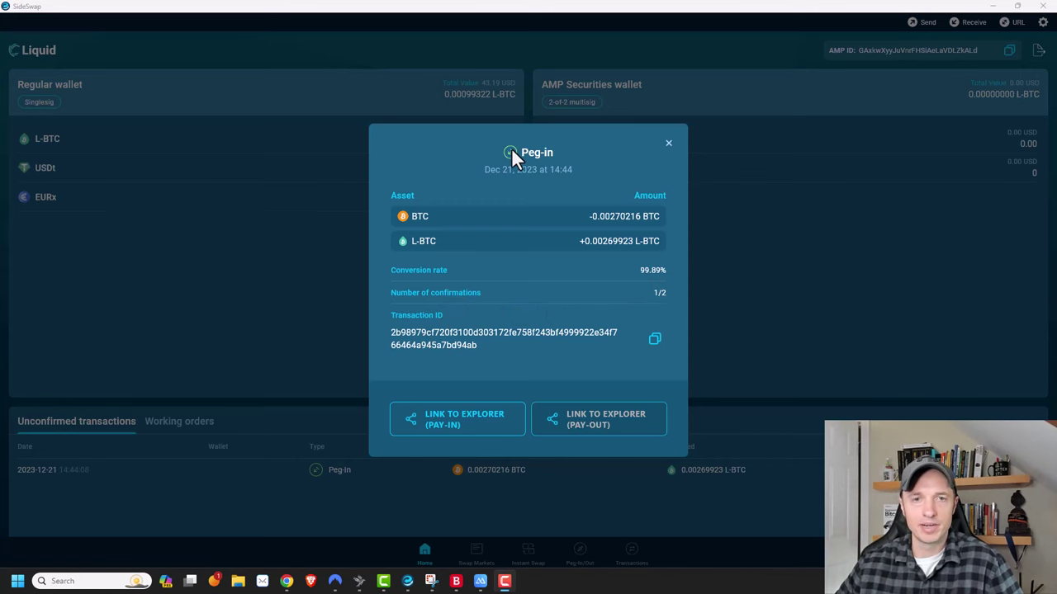
{"action": "left_click", "coordinate": [669, 143]}
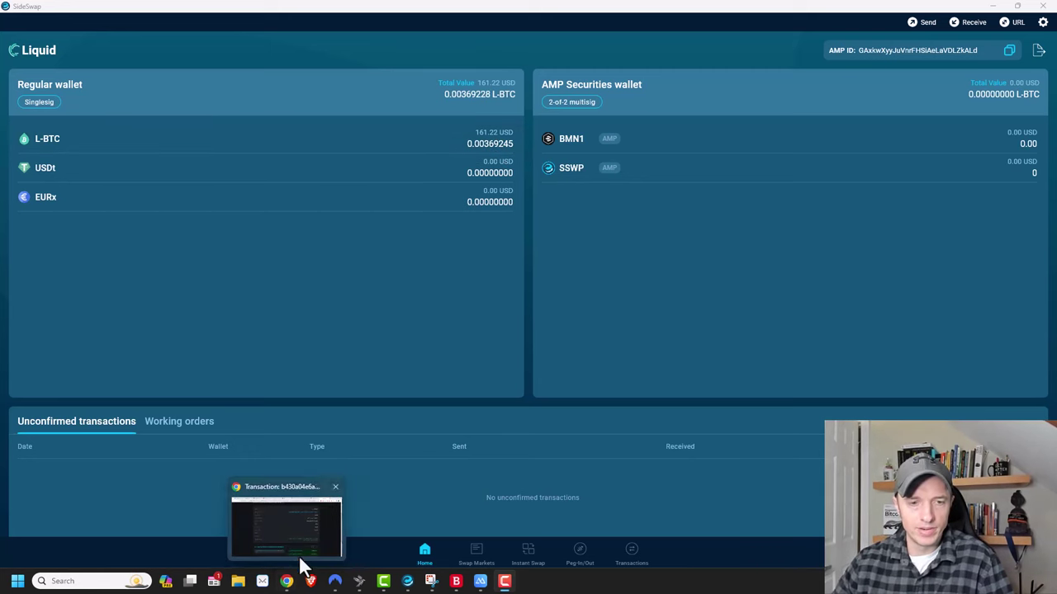
Step: Switch to the Google Docs outline in Chrome and review its L-BTC items, highlighting the peg-out and "Swap to USDT" lines
{"action": "key", "text": "alt+Tab"}
{"action": "left_click", "coordinate": [633, 207]}
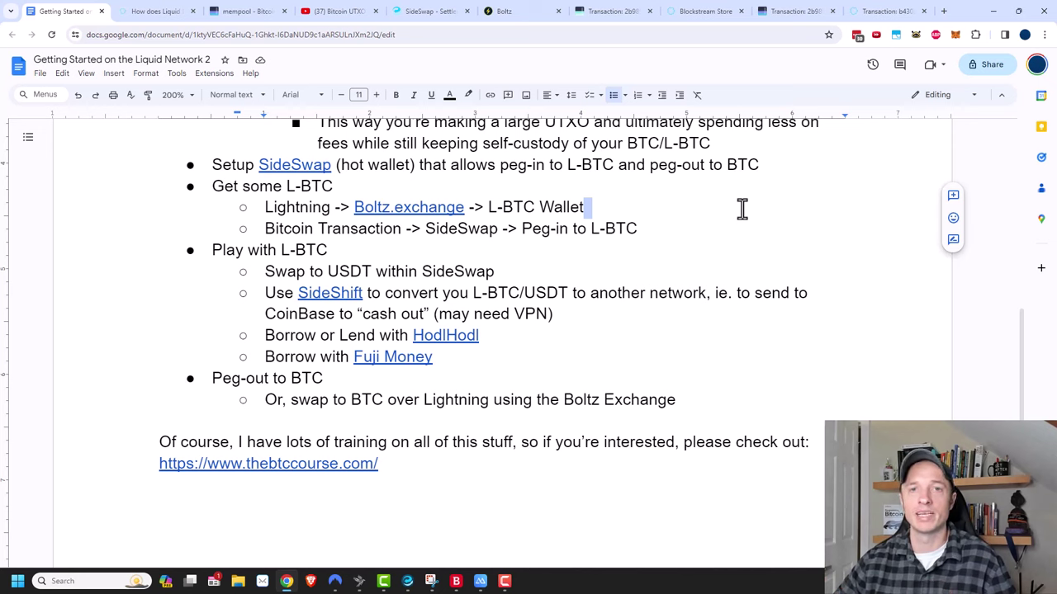
{"action": "left_click", "coordinate": [895, 290]}
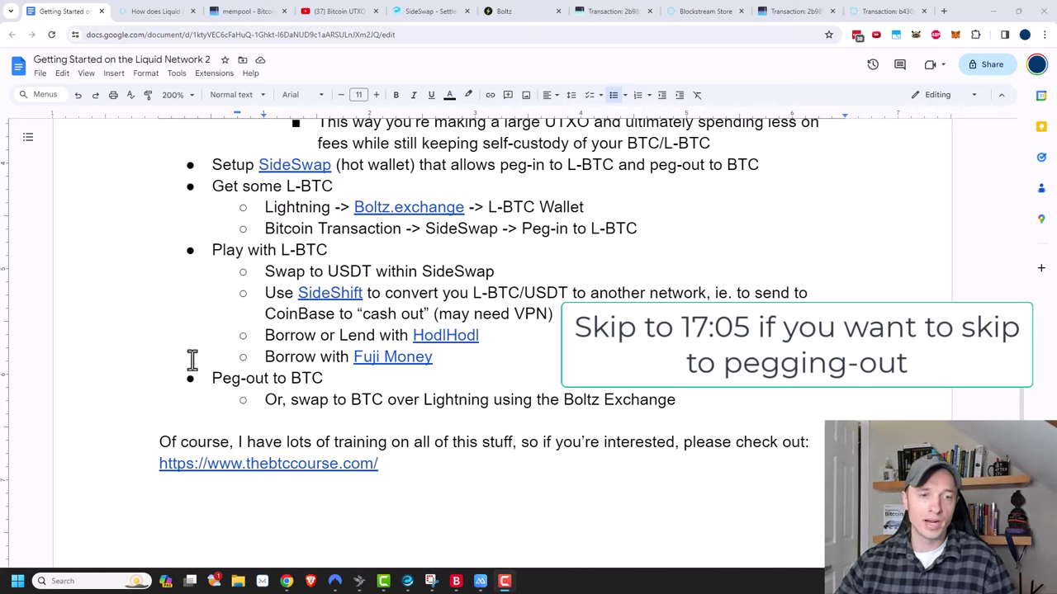
{"action": "left_click_drag", "start_coordinate": [212, 379], "coordinate": [353, 403]}
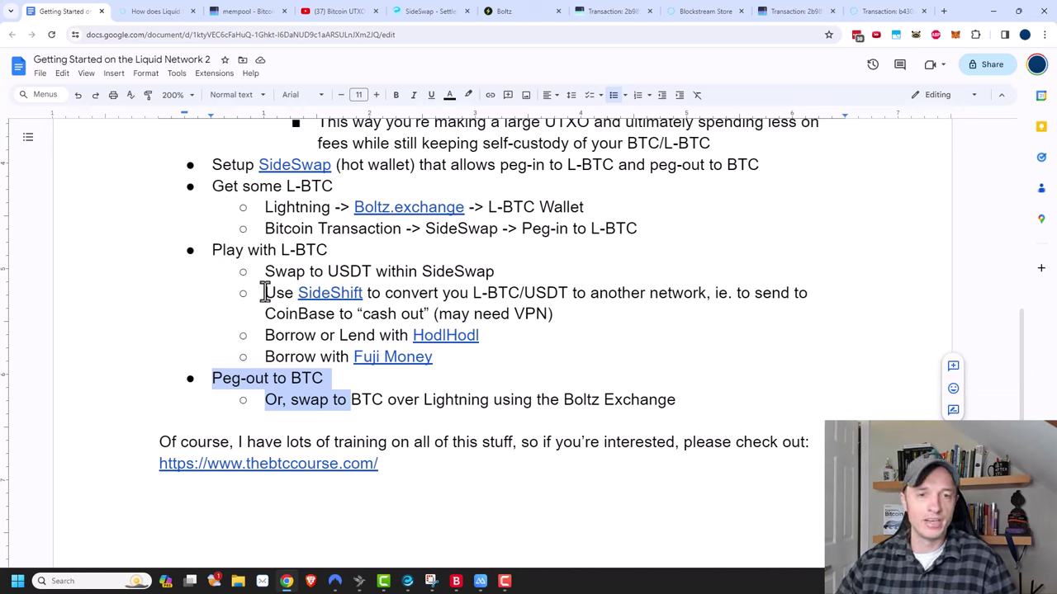
{"action": "left_click_drag", "start_coordinate": [265, 272], "coordinate": [377, 273]}
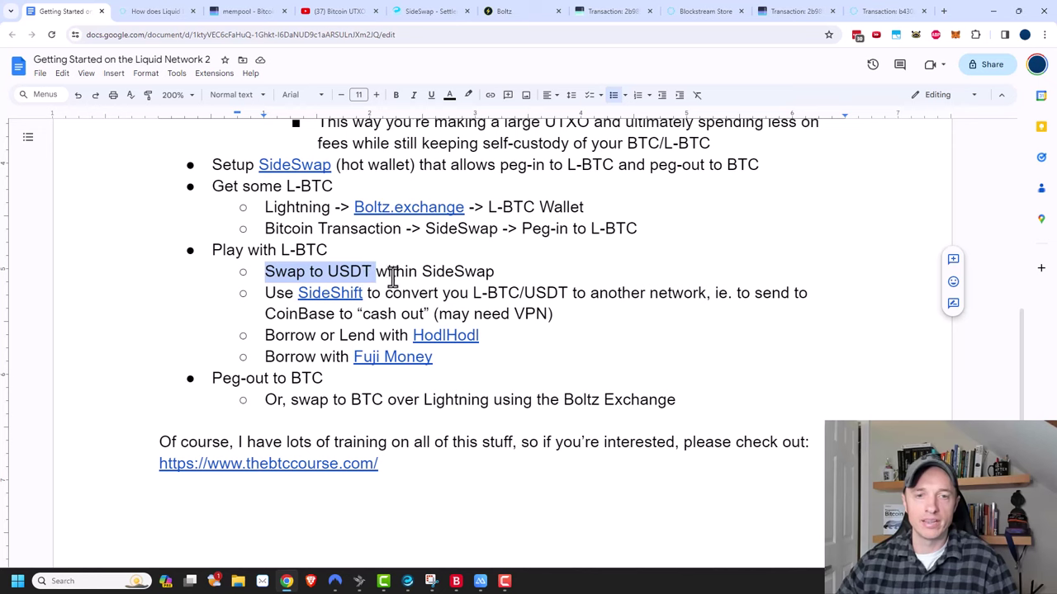
Step: Switch back to SideSwap and make an Instant Swap of 0.0001 L-BTC to USDt, closing the transaction details
{"action": "mouse_move", "coordinate": [407, 581]}
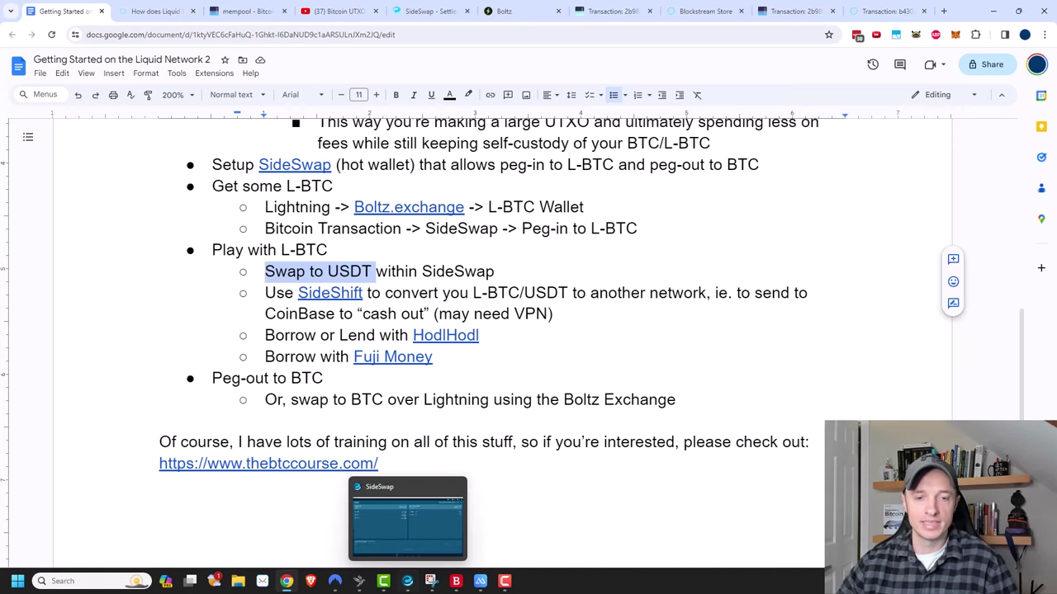
{"action": "left_click", "coordinate": [419, 528]}
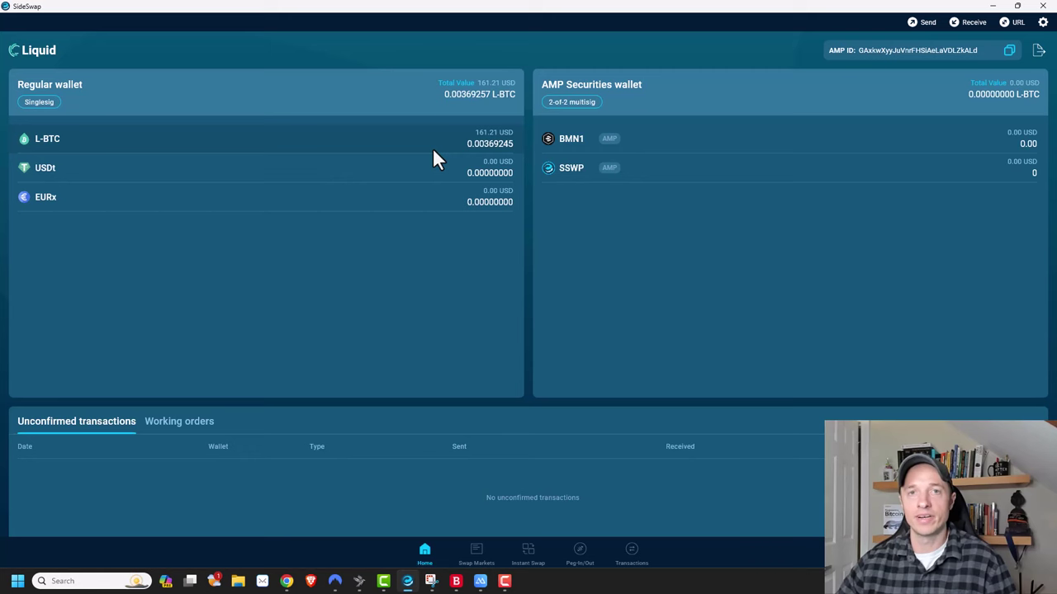
{"action": "left_click", "coordinate": [527, 555]}
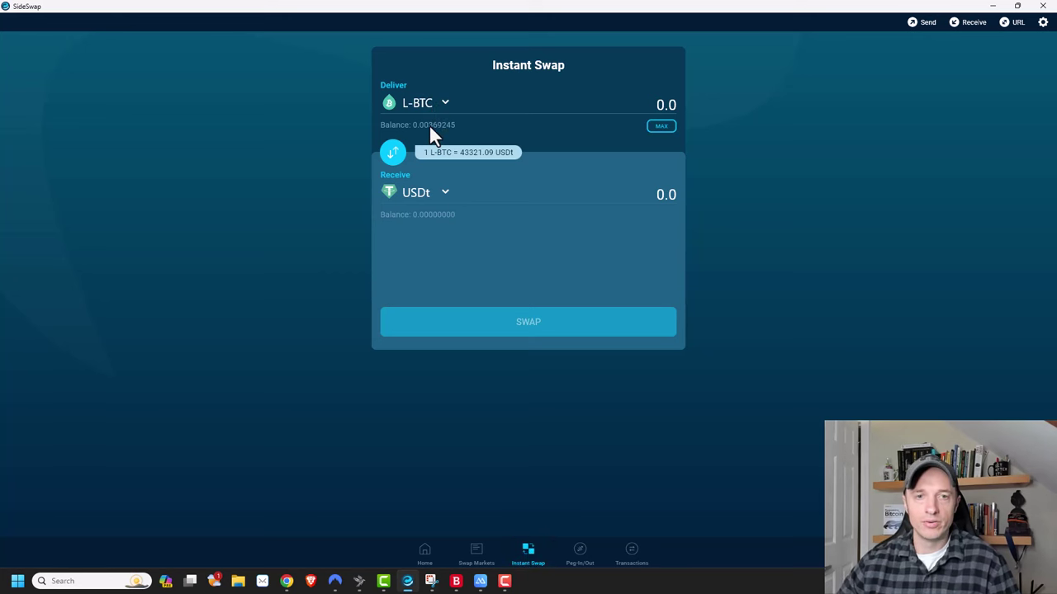
{"action": "left_click", "coordinate": [638, 102]}
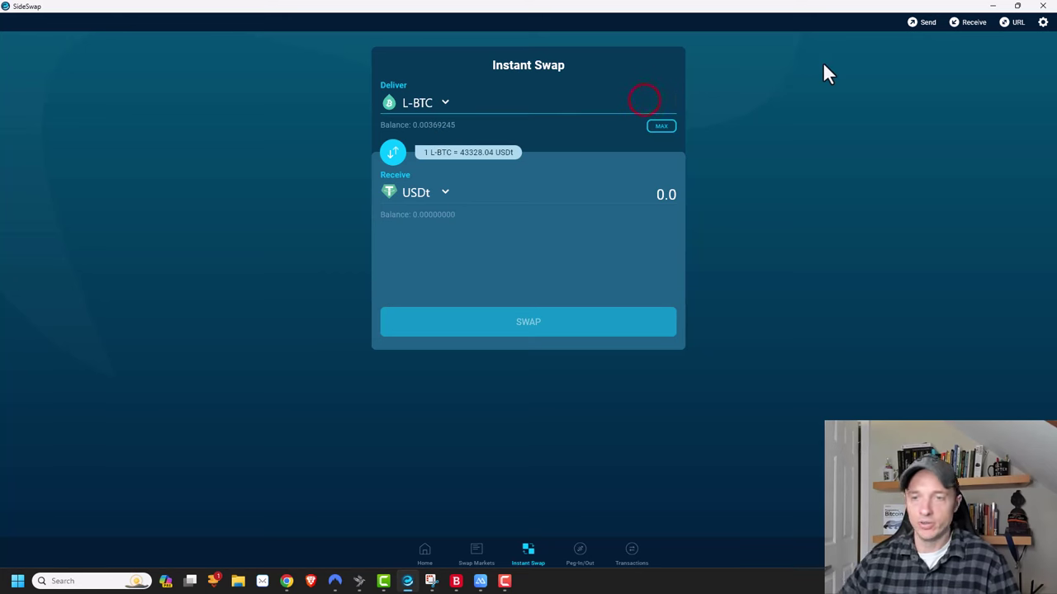
{"action": "type", "text": "0.0"}
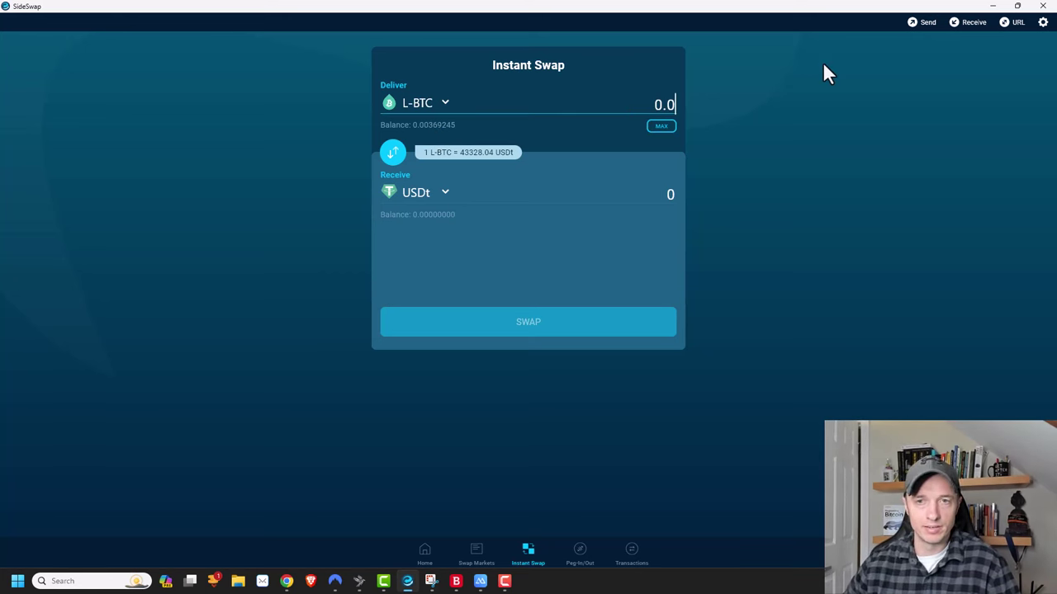
{"action": "type", "text": "001"}
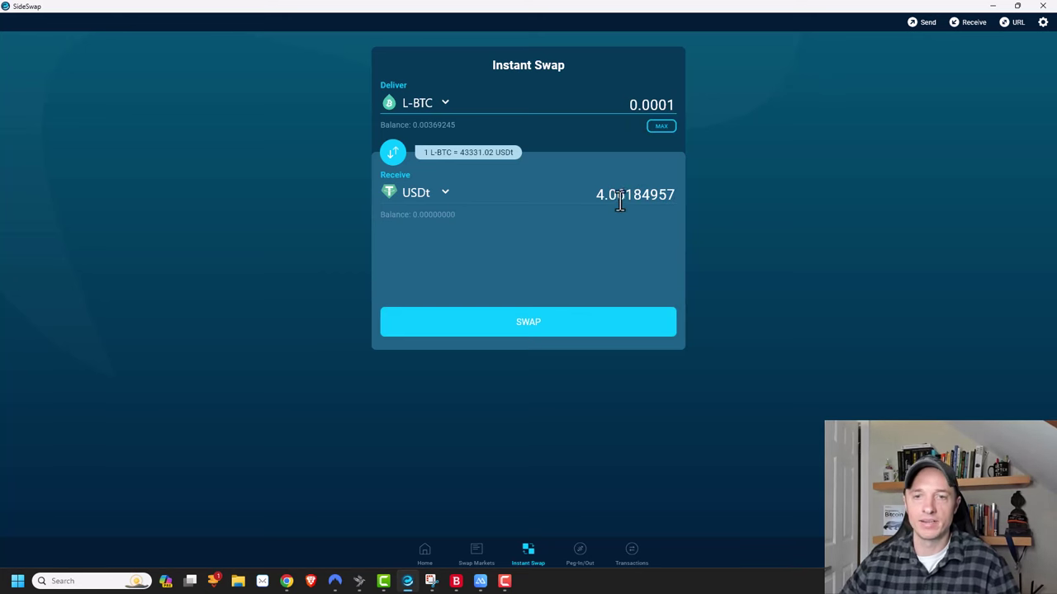
{"action": "left_click", "coordinate": [527, 329]}
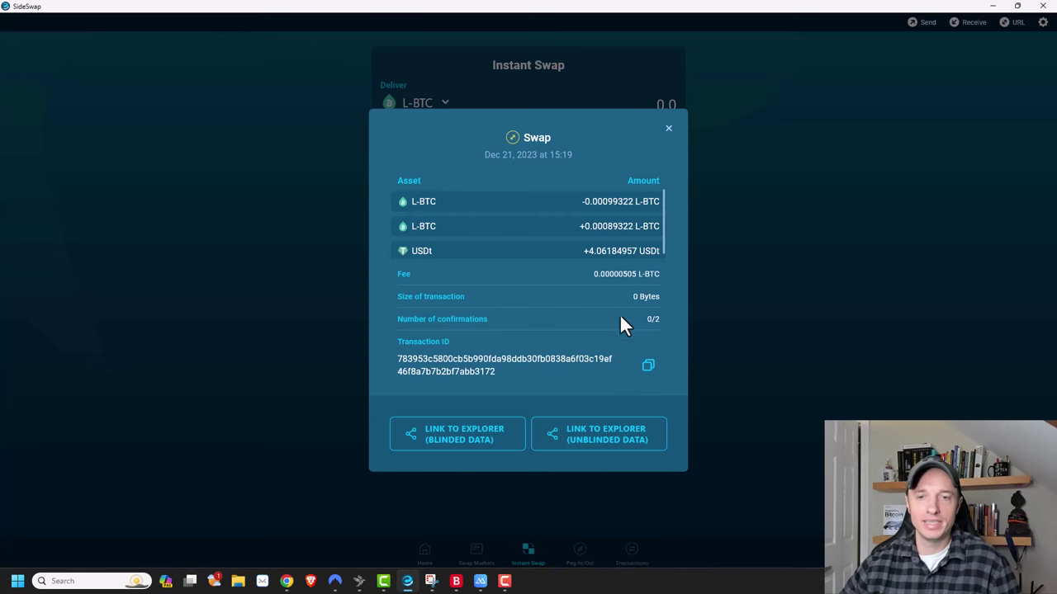
{"action": "left_click", "coordinate": [669, 129]}
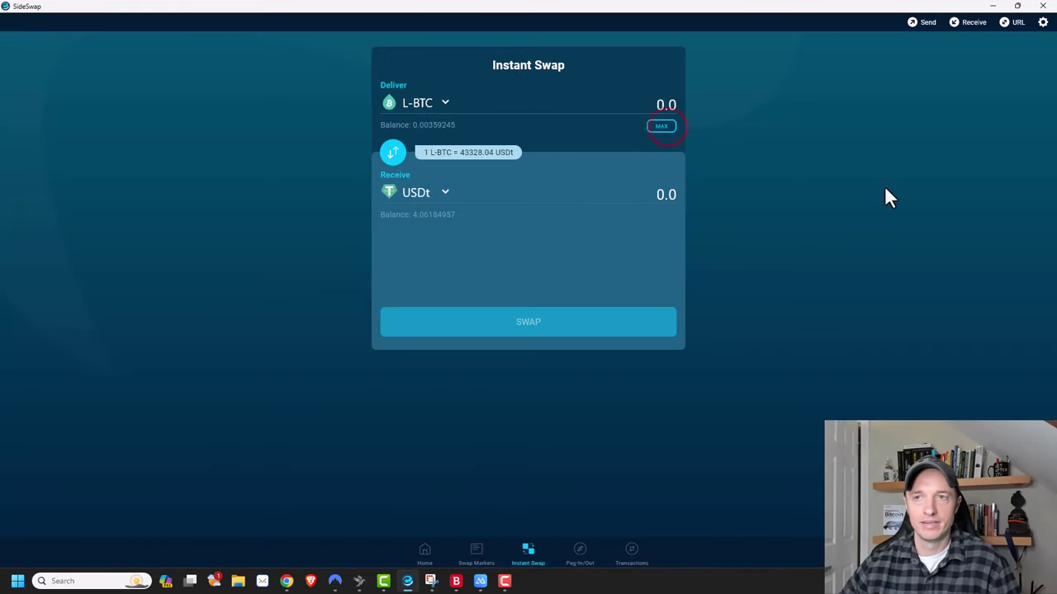
Step: Check the regular wallet's L-BTC and USDt balances on the home page and reopen Instant Swap
{"action": "left_click", "coordinate": [424, 554]}
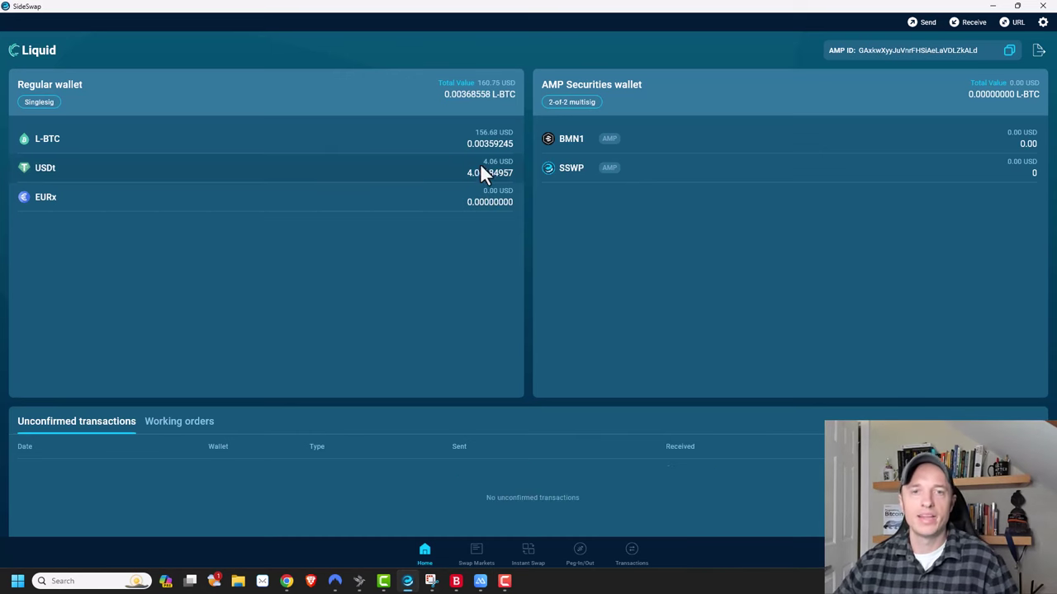
{"action": "left_click", "coordinate": [527, 549]}
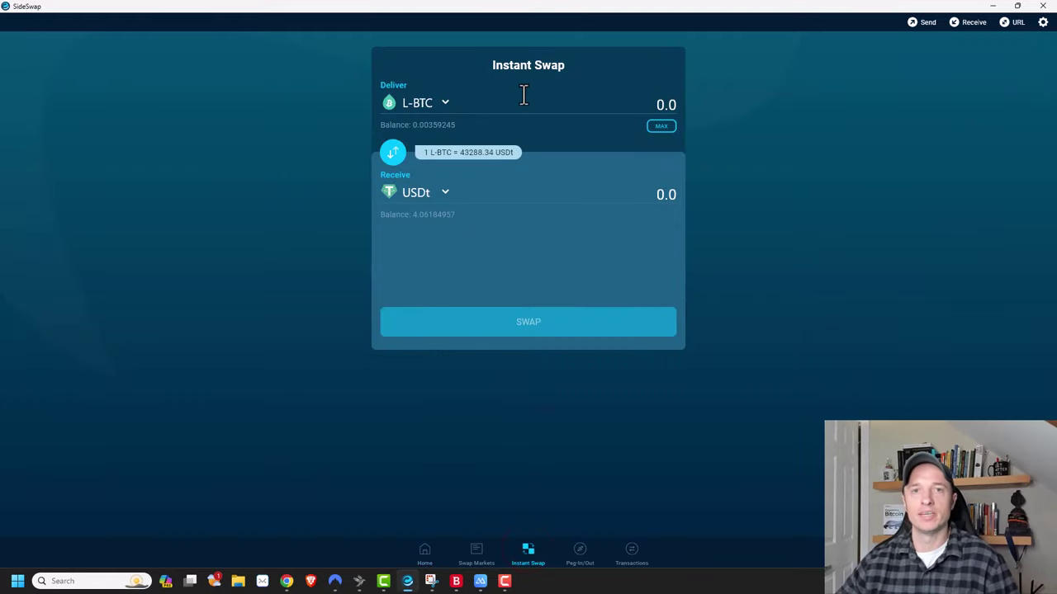
Step: Preview an Instant Swap of the maximum USDt balance into L-BTC and return to the wallet home page without swapping
{"action": "left_click", "coordinate": [444, 103]}
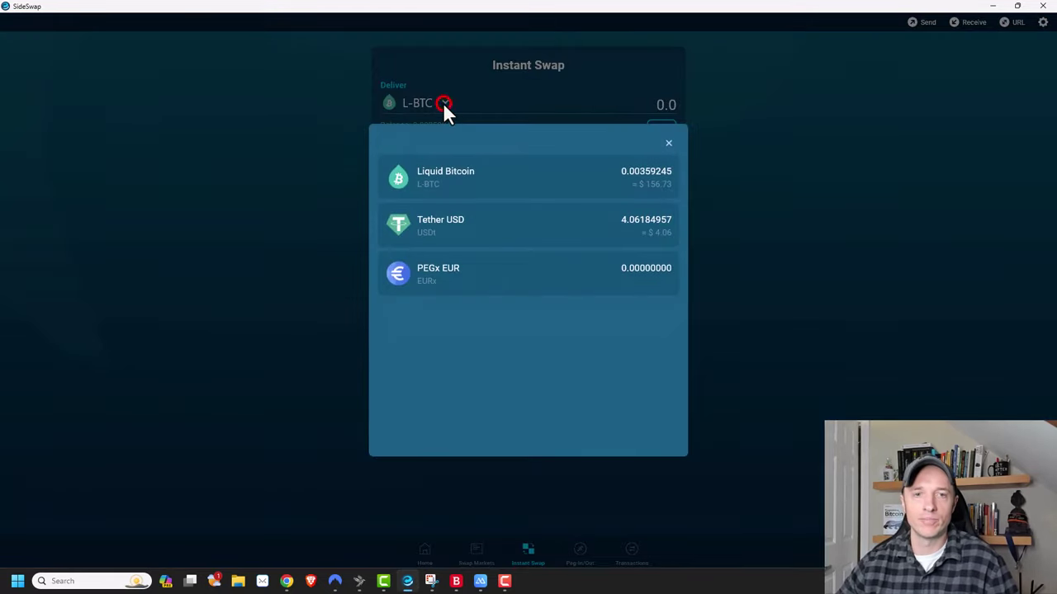
{"action": "left_click", "coordinate": [472, 226]}
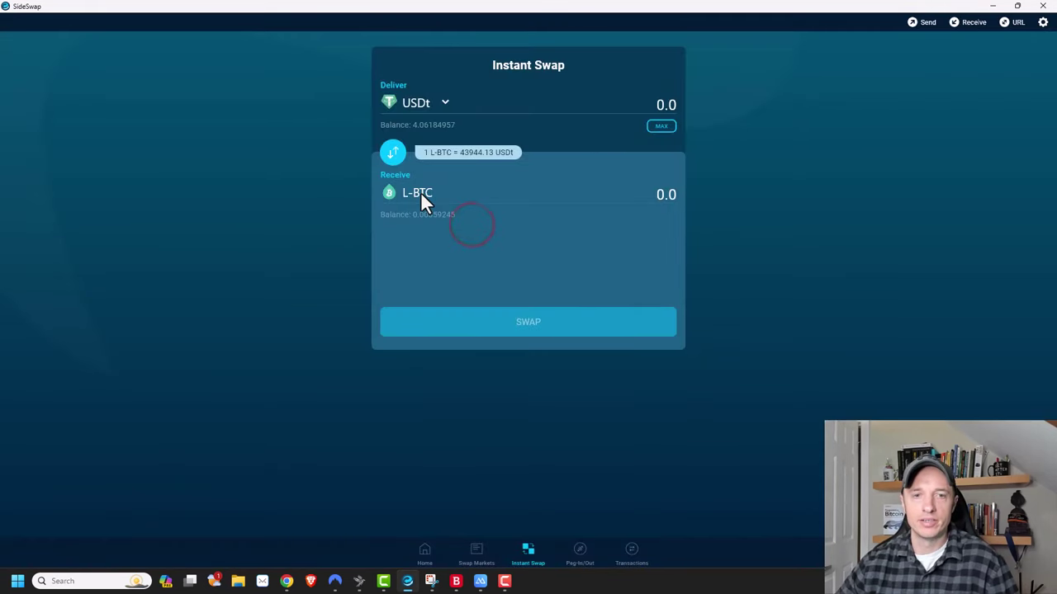
{"action": "left_click", "coordinate": [660, 127]}
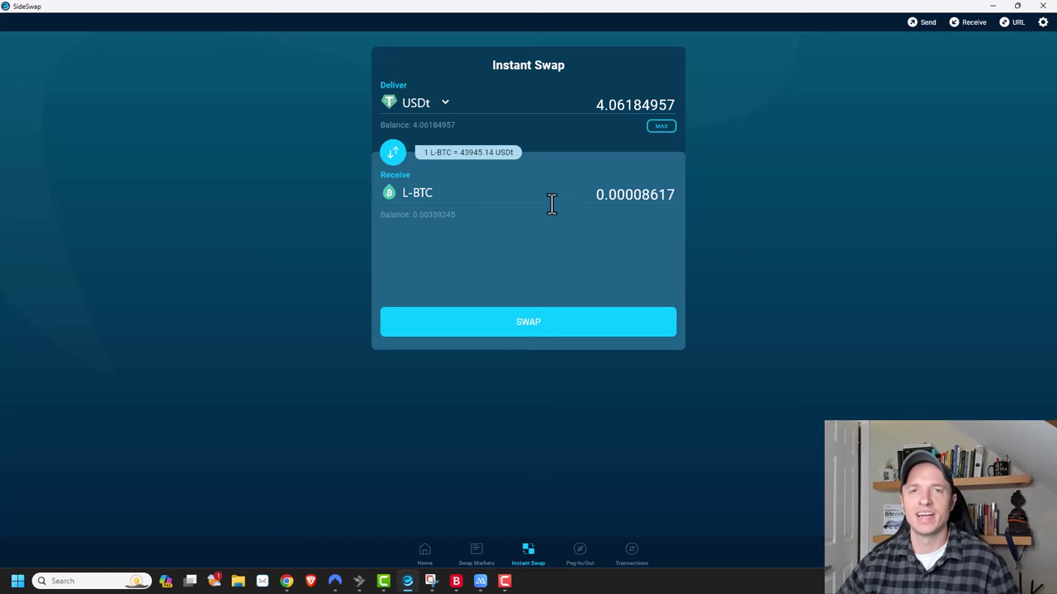
{"action": "left_click", "coordinate": [425, 551]}
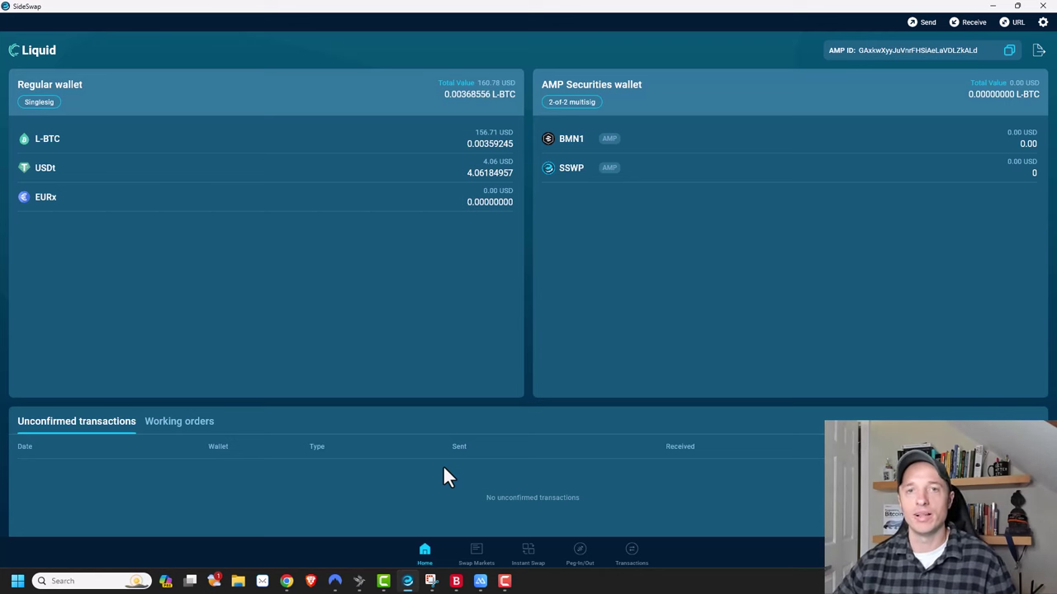
Step: Switch to the Google Docs outline in Chrome, connect NordVPN to Germany and return to the outline
{"action": "left_click", "coordinate": [287, 581]}
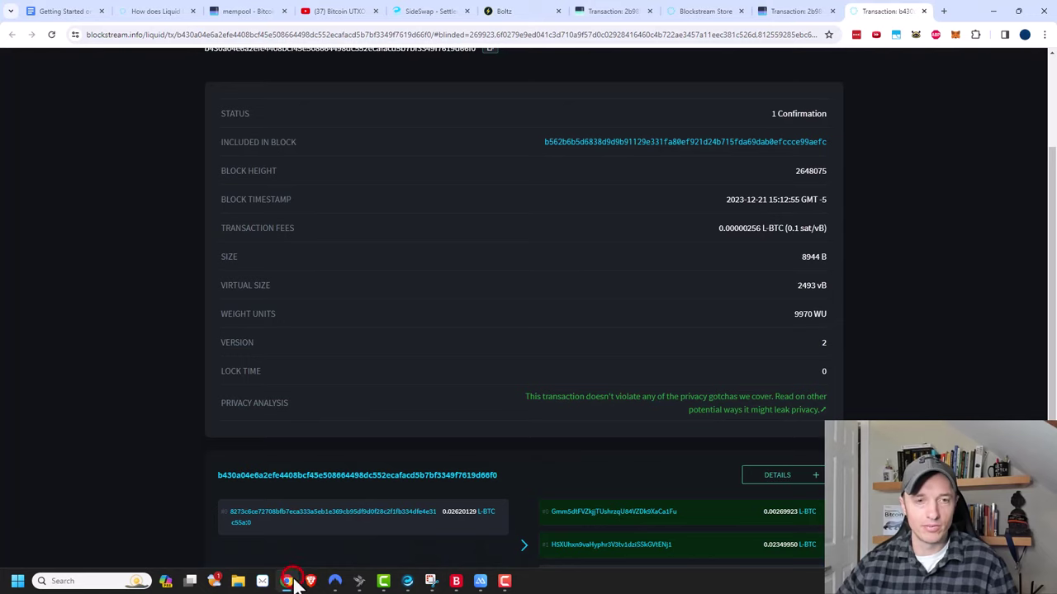
{"action": "left_click", "coordinate": [74, 10]}
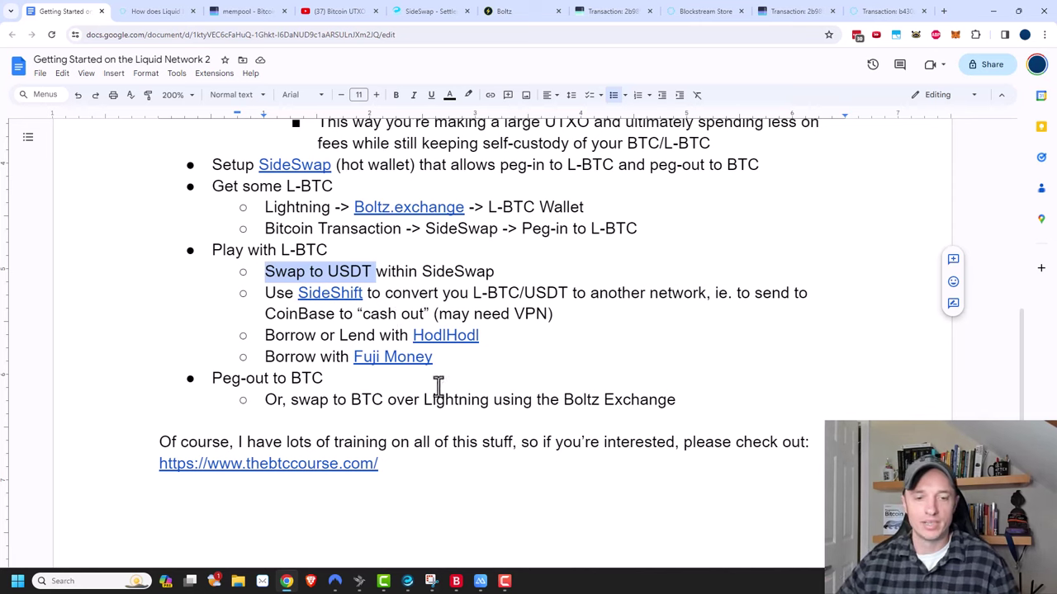
{"action": "left_click", "coordinate": [337, 582]}
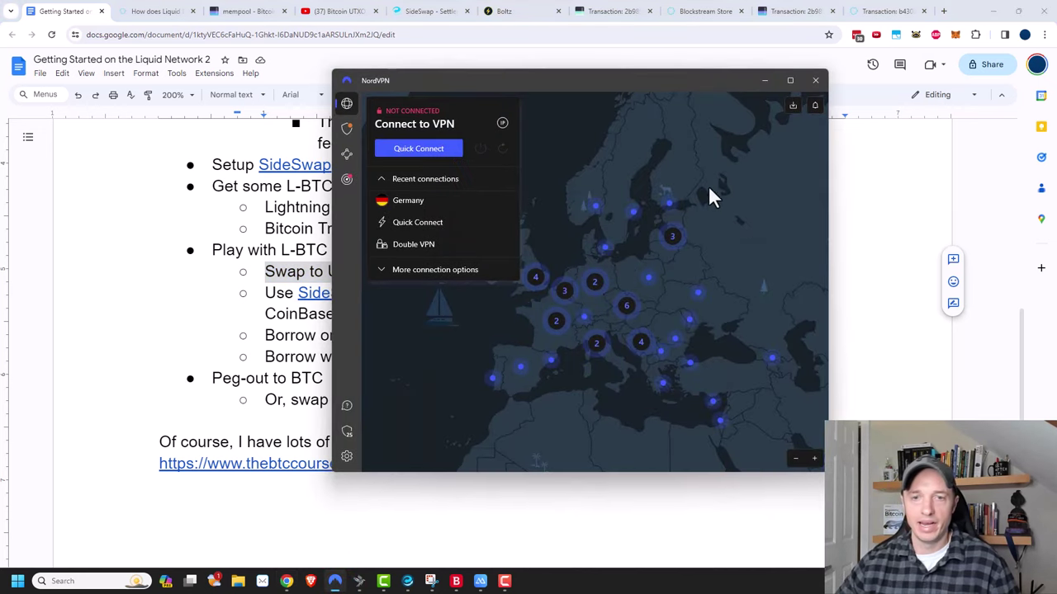
{"action": "left_click", "coordinate": [594, 280]}
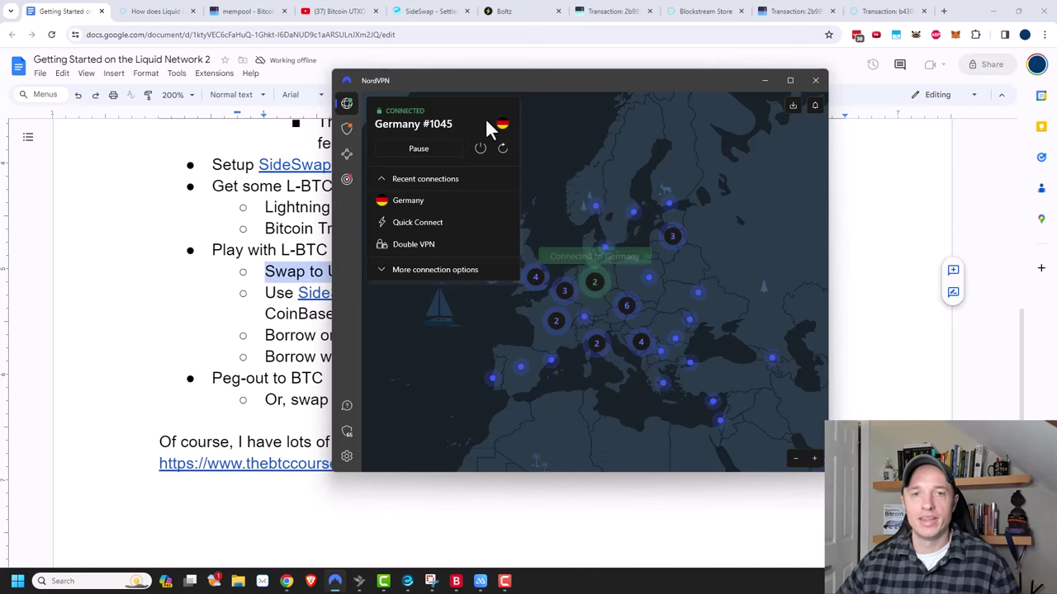
{"action": "left_click", "coordinate": [483, 77]}
{"action": "left_click", "coordinate": [798, 215]}
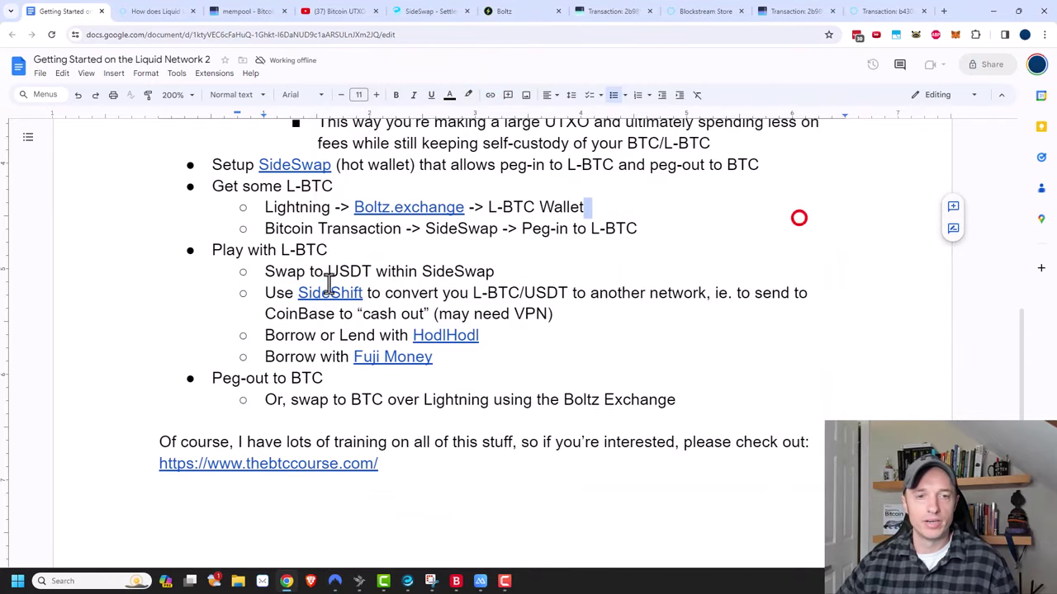
Step: Open SideShift from the outline's link and choose Tether (USDT) on Liquid as the coin to send
{"action": "left_click", "coordinate": [326, 295]}
{"action": "left_click", "coordinate": [338, 313]}
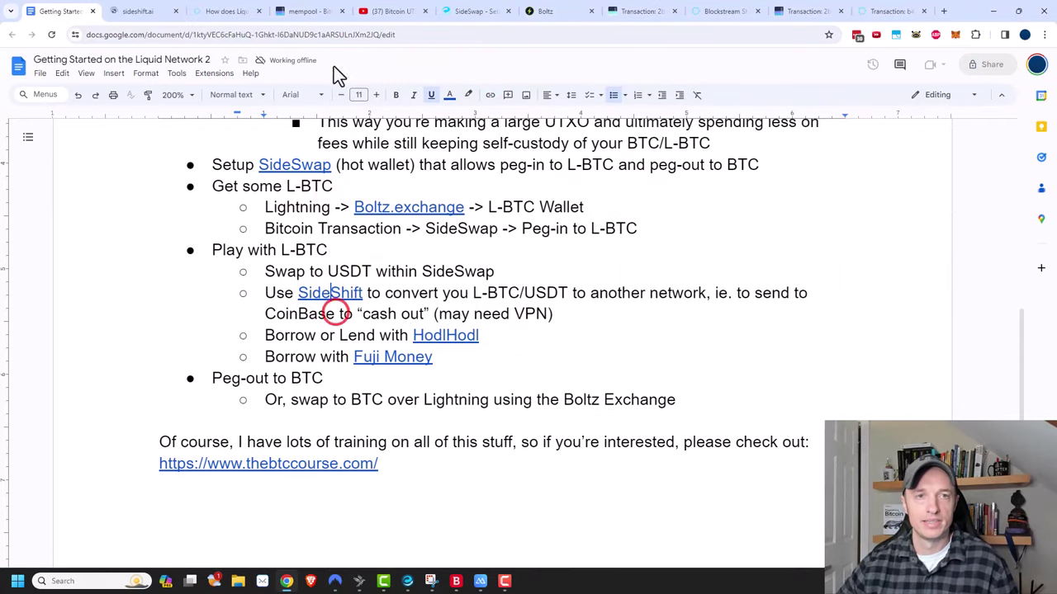
{"action": "left_click", "coordinate": [136, 11]}
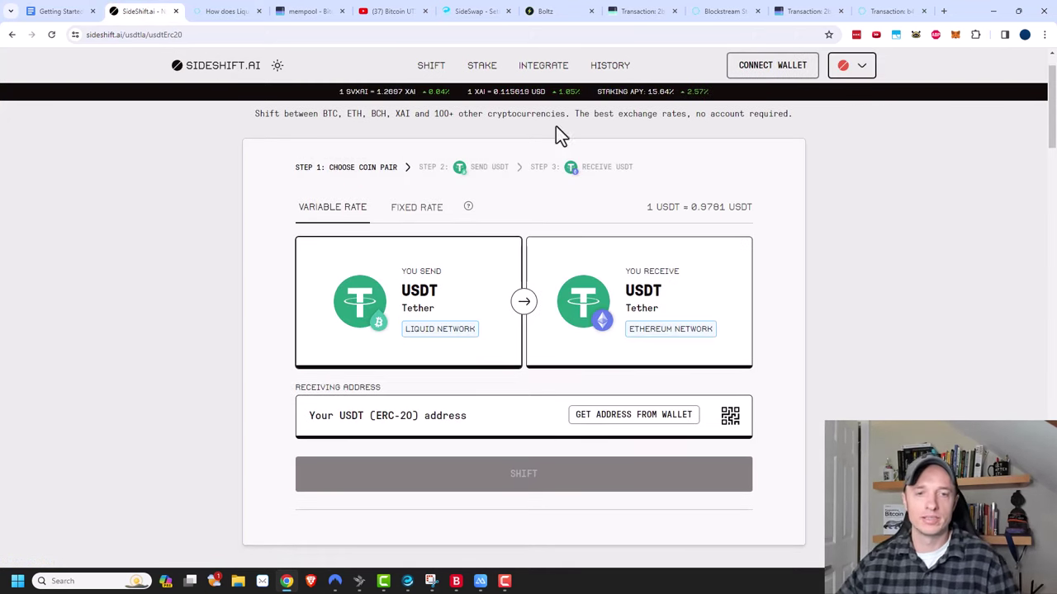
{"action": "left_click", "coordinate": [398, 299]}
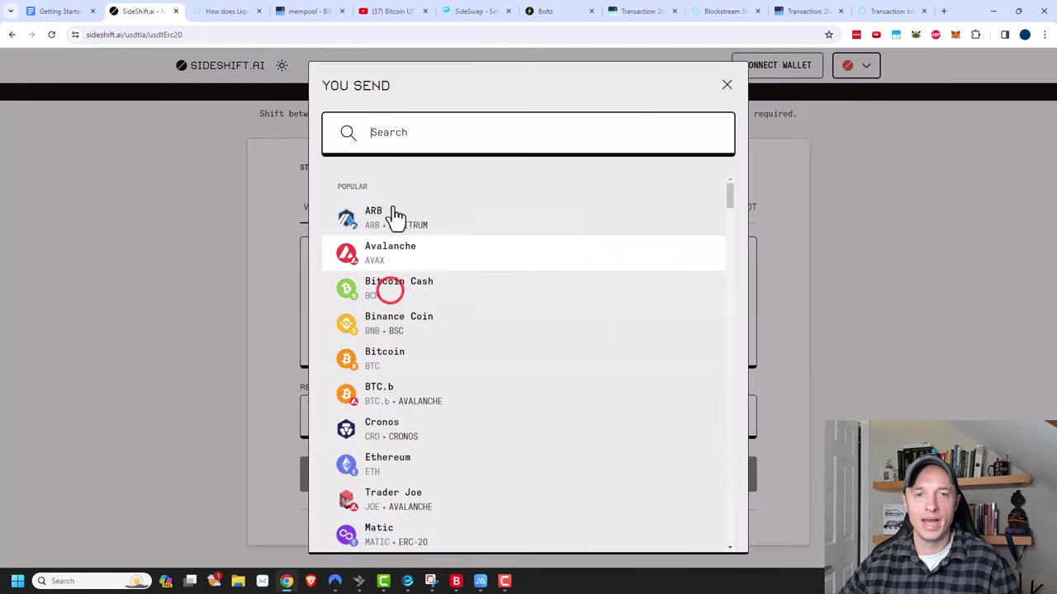
{"action": "type", "text": "liqu"}
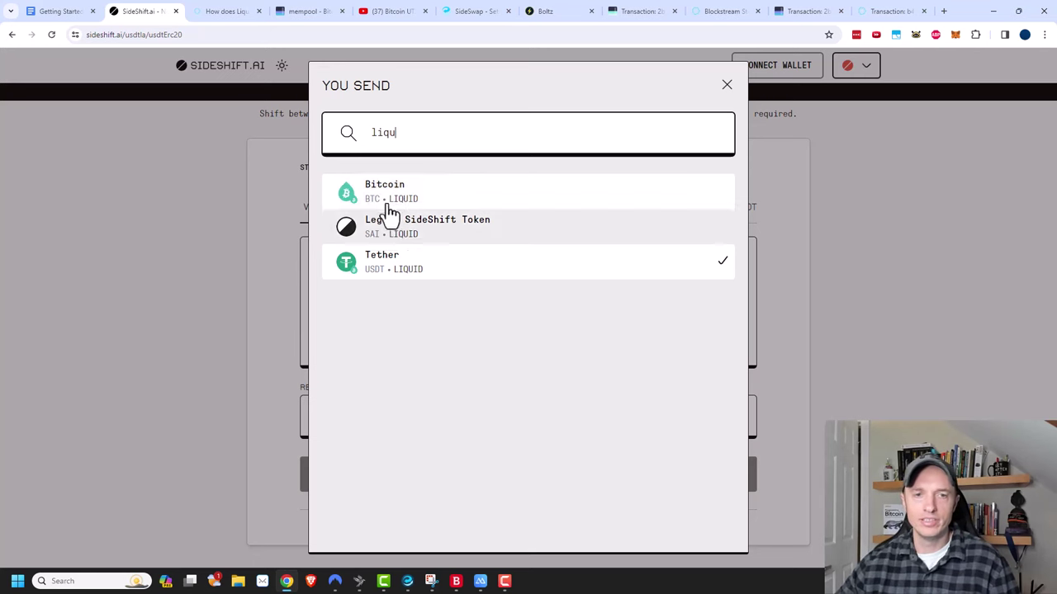
{"action": "left_click", "coordinate": [385, 266]}
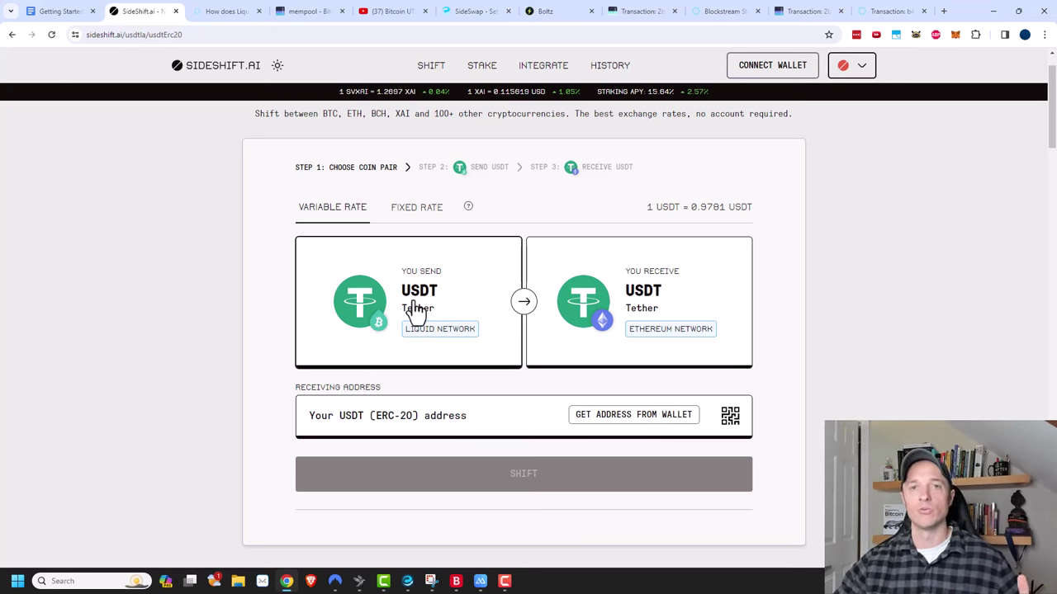
Step: Search SideShift's receive coins for "usdt" to review the Tether network options and close the coin list
{"action": "left_click", "coordinate": [658, 296]}
{"action": "left_click", "coordinate": [493, 132]}
{"action": "type", "text": "usdt"}
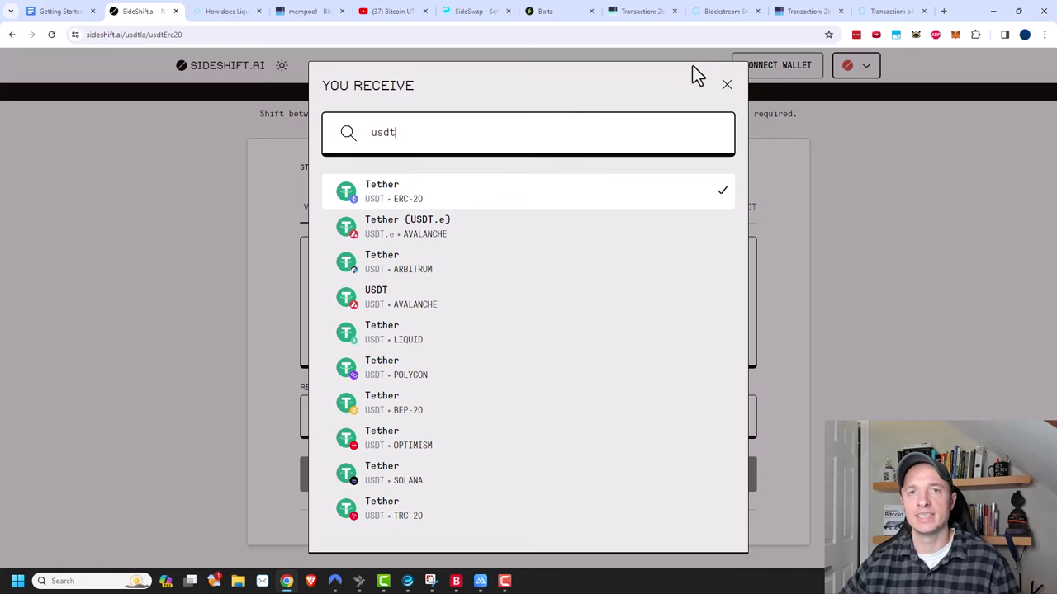
{"action": "left_click", "coordinate": [727, 86]}
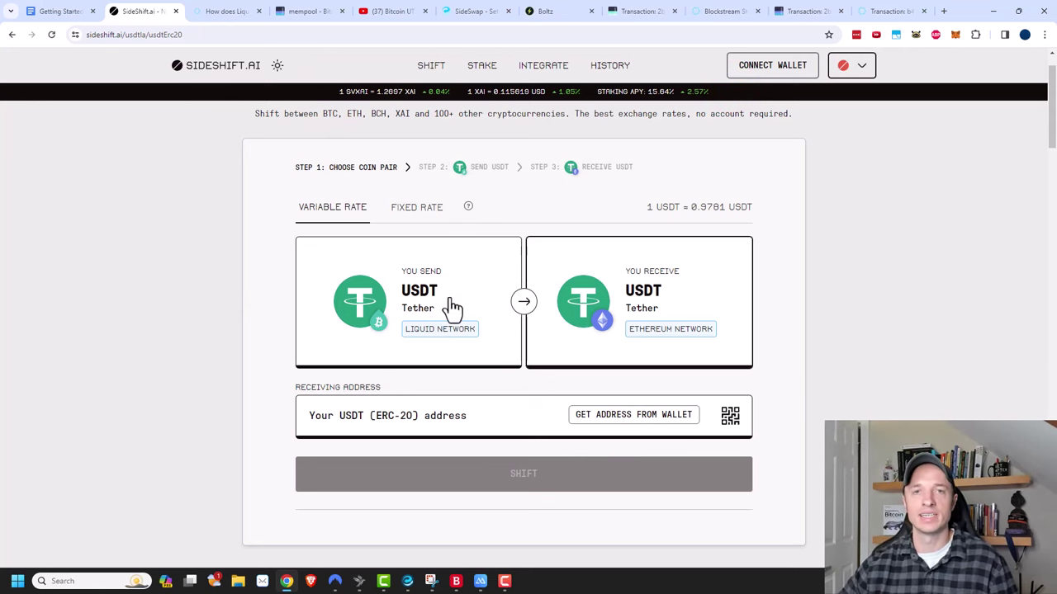
Step: Return to the Google Docs outline and open the HodlHodl lending site from the "Borrow or Lend" item
{"action": "left_click", "coordinate": [66, 9]}
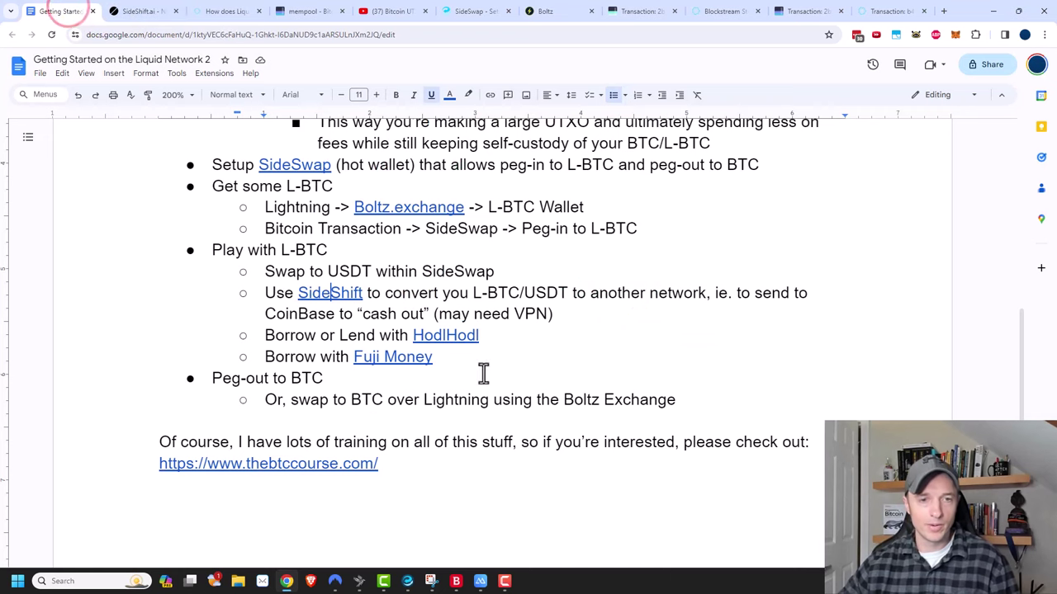
{"action": "left_click_drag", "start_coordinate": [266, 335], "coordinate": [350, 335]}
{"action": "left_click", "coordinate": [442, 335]}
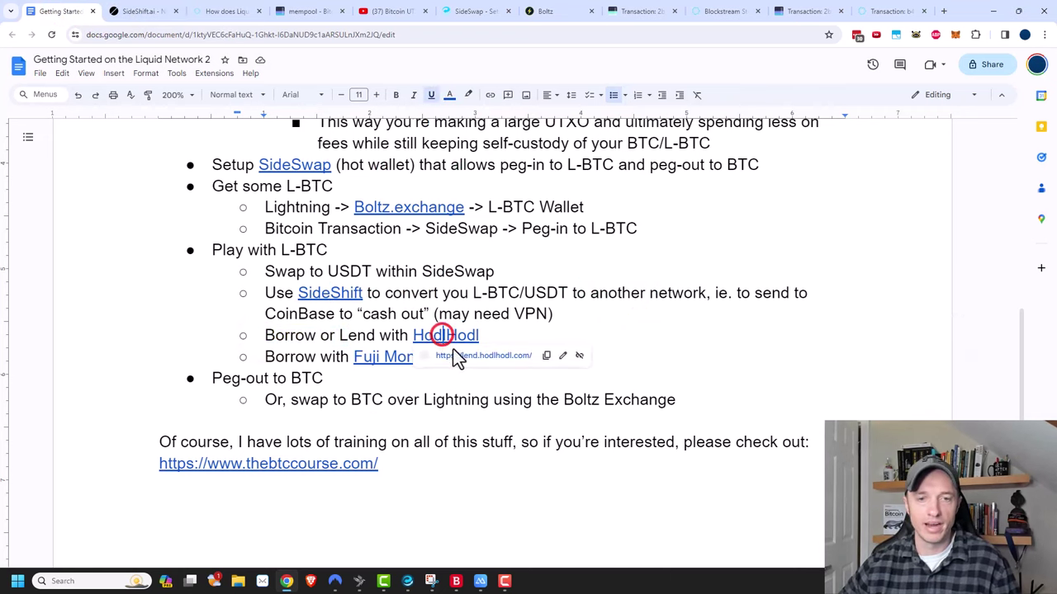
{"action": "left_click", "coordinate": [460, 355]}
{"action": "left_click", "coordinate": [211, 12]}
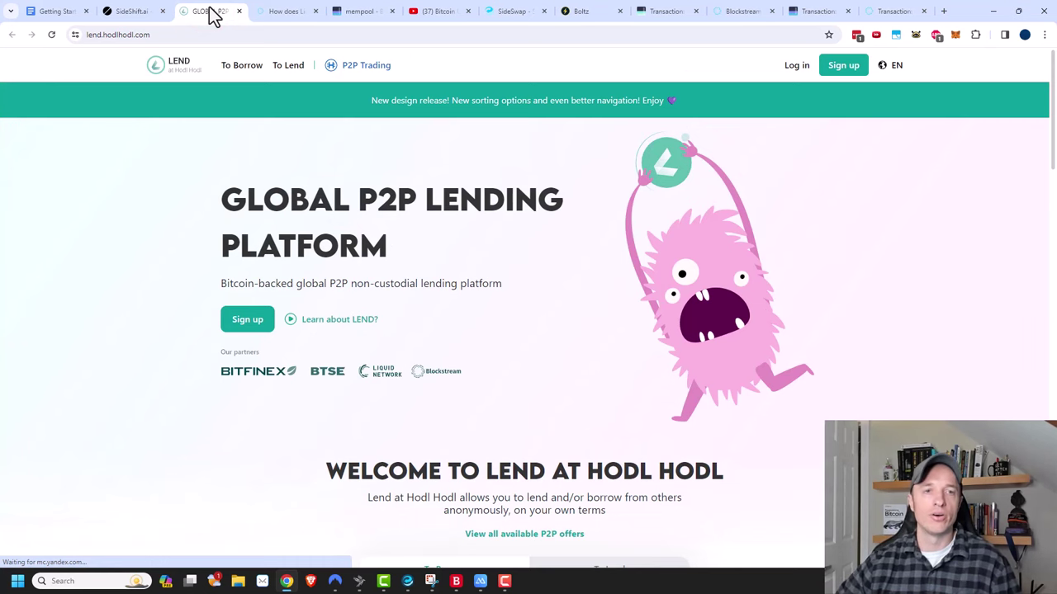
Step: View HodlHodl's offers to borrow and to lend, filtering the lend offers to USDT on the Liquid blockchain
{"action": "left_click", "coordinate": [241, 66]}
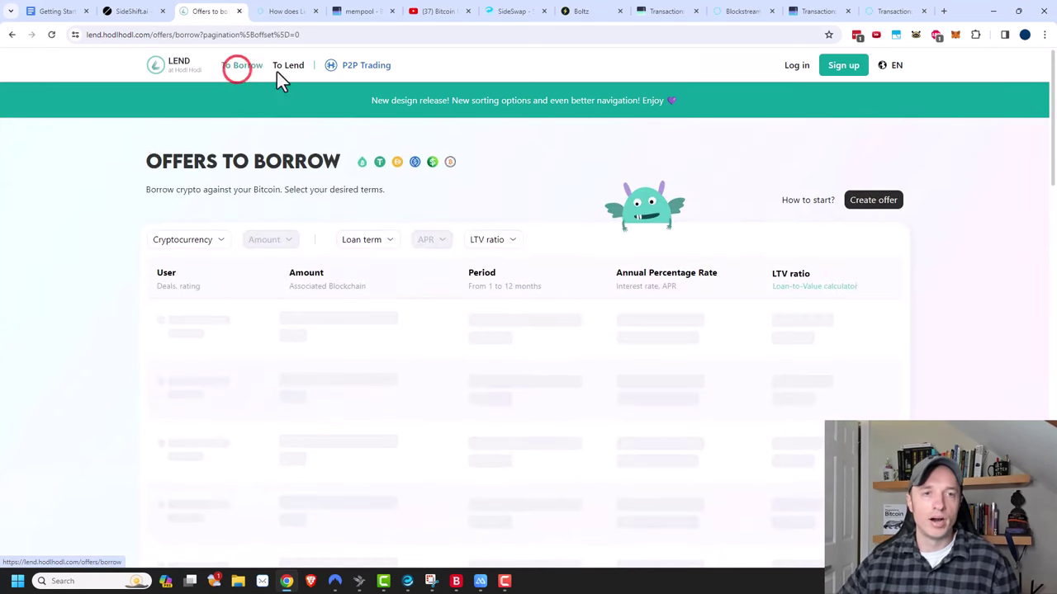
{"action": "left_click", "coordinate": [289, 68]}
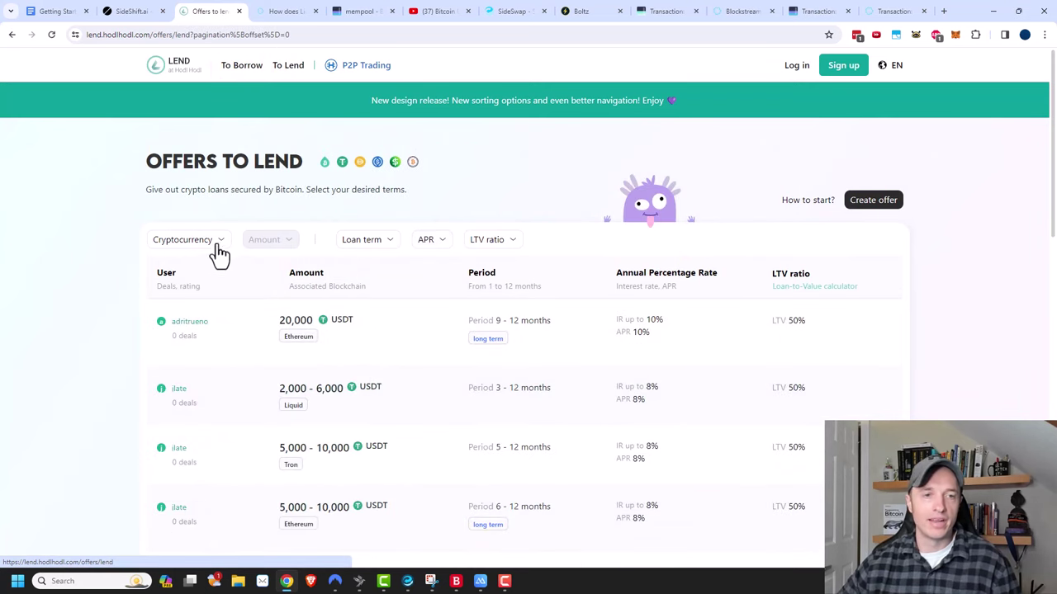
{"action": "left_click", "coordinate": [214, 240]}
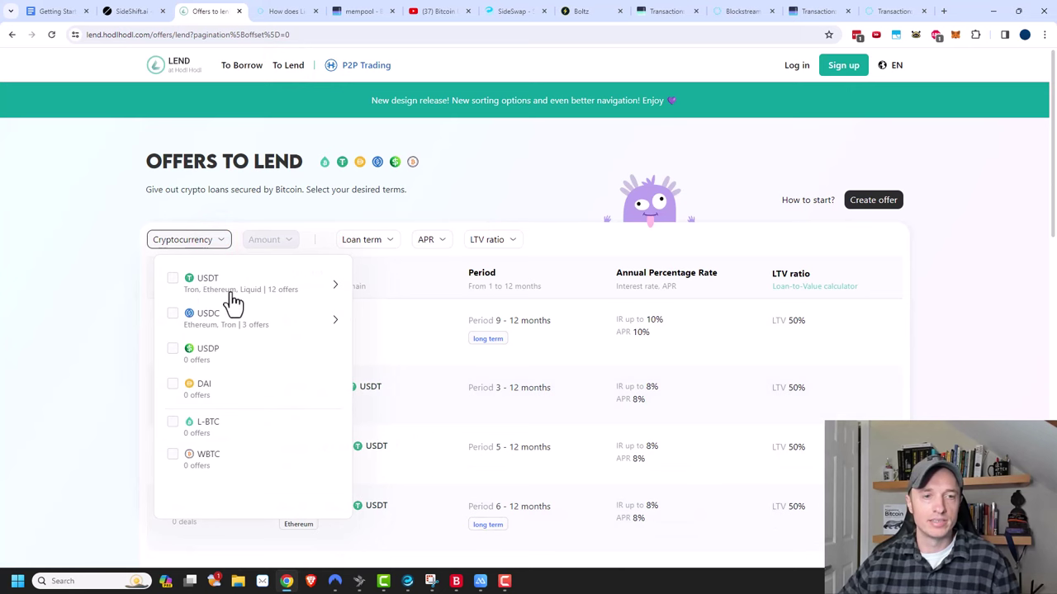
{"action": "left_click", "coordinate": [335, 285]}
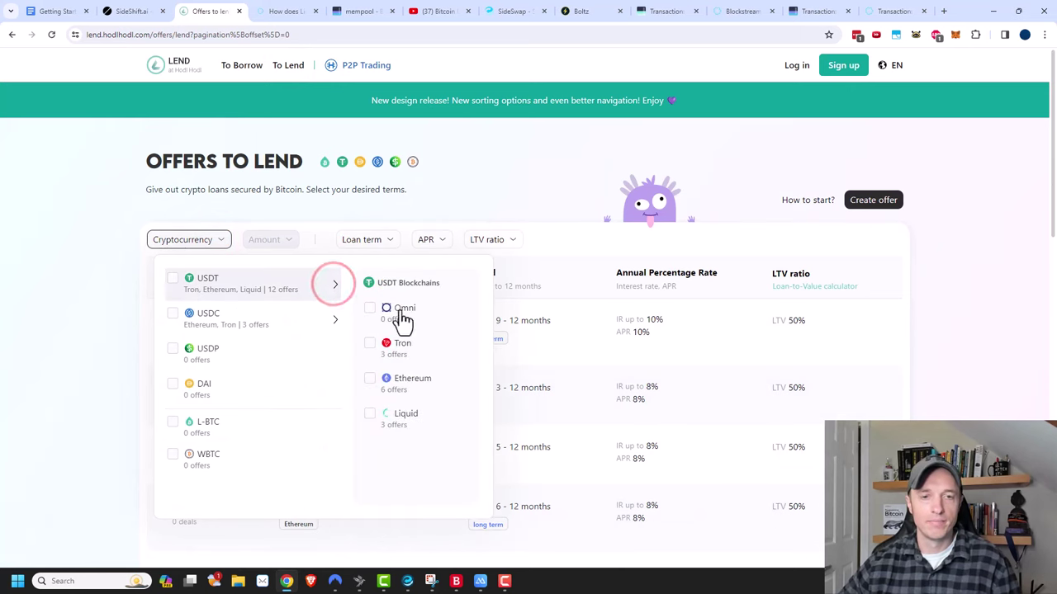
{"action": "left_click", "coordinate": [369, 415]}
{"action": "left_click", "coordinate": [964, 335]}
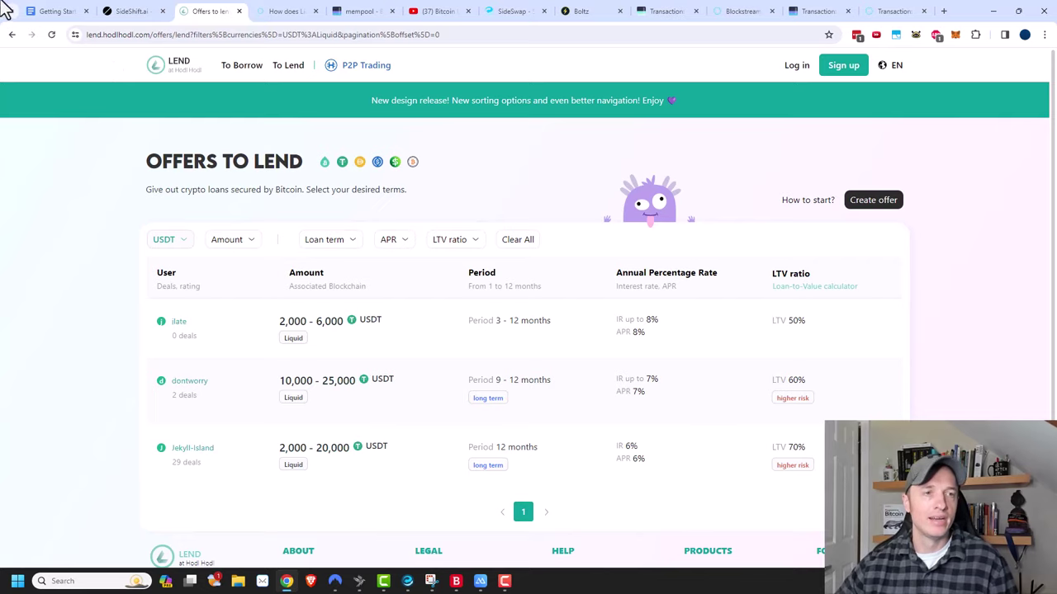
Step: Open the Fuji Money dashboard from the outline's link, and return to the outline to highlight "Peg-out to BTC"
{"action": "left_click", "coordinate": [58, 11]}
{"action": "left_click", "coordinate": [406, 359]}
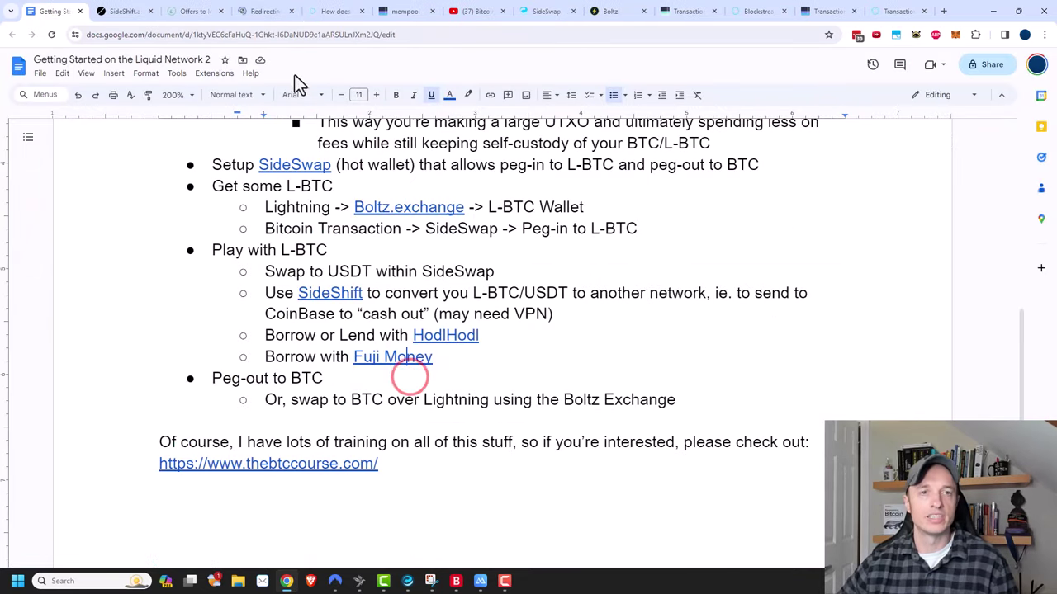
{"action": "left_click", "coordinate": [264, 11]}
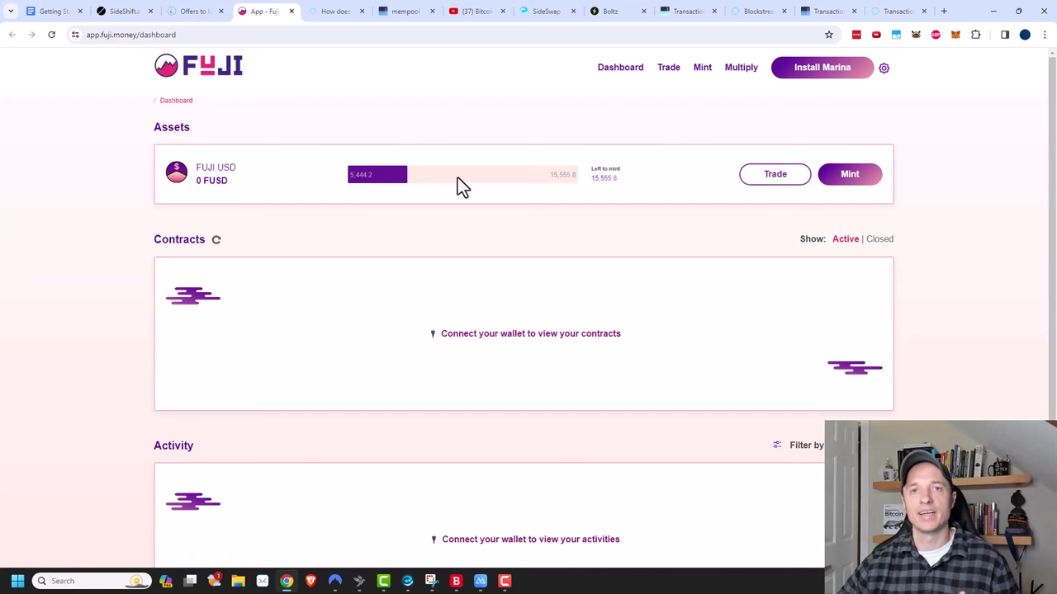
{"action": "key", "text": "ctrl+1"}
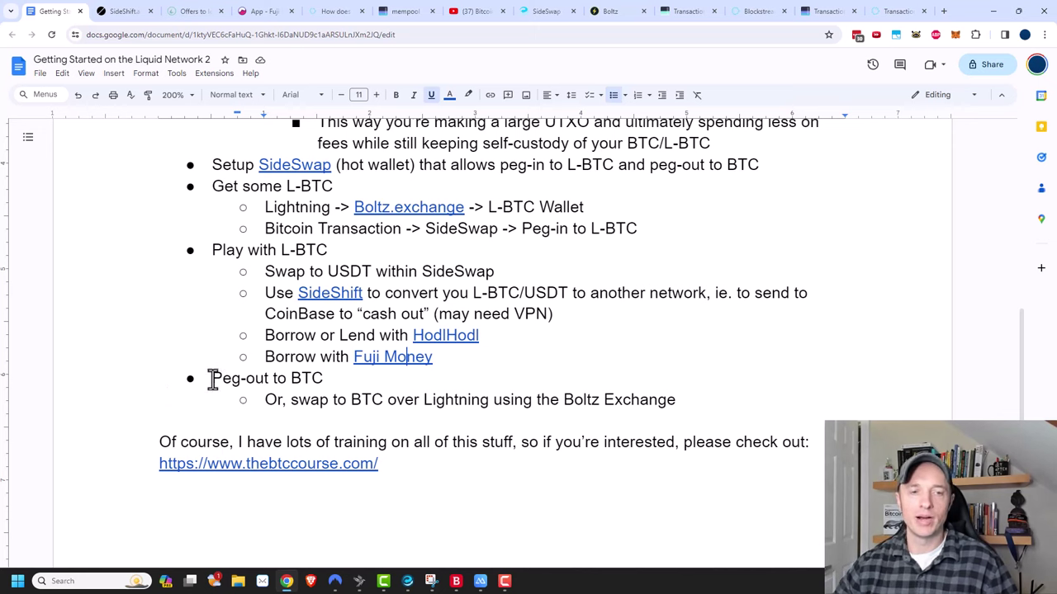
{"action": "left_click_drag", "start_coordinate": [212, 380], "coordinate": [331, 378]}
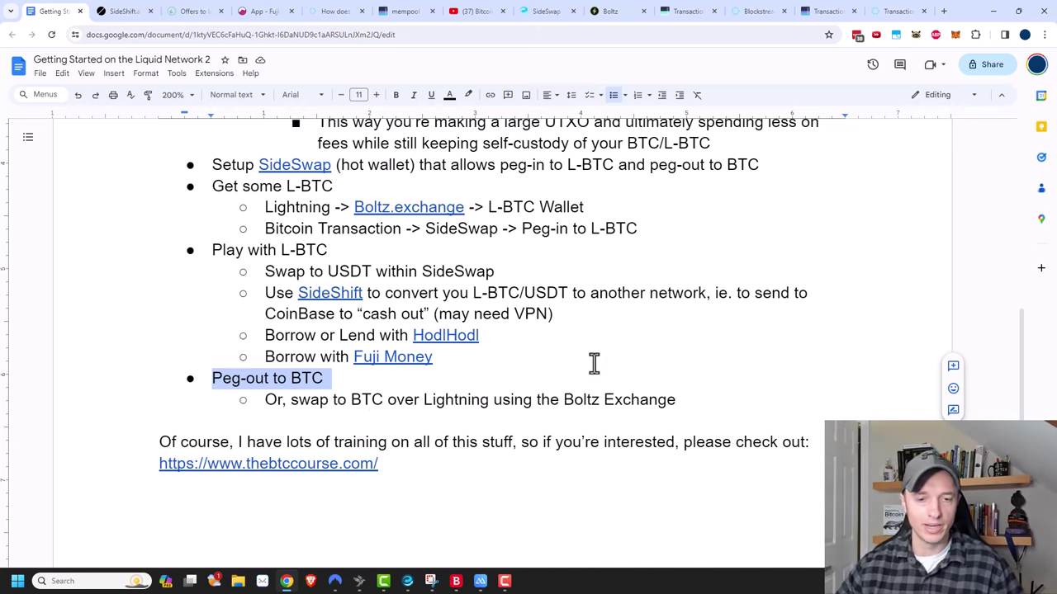
Step: Switch to SideSwap and set up a Peg-Out delivering 0.002 L-BTC
{"action": "left_click", "coordinate": [410, 585]}
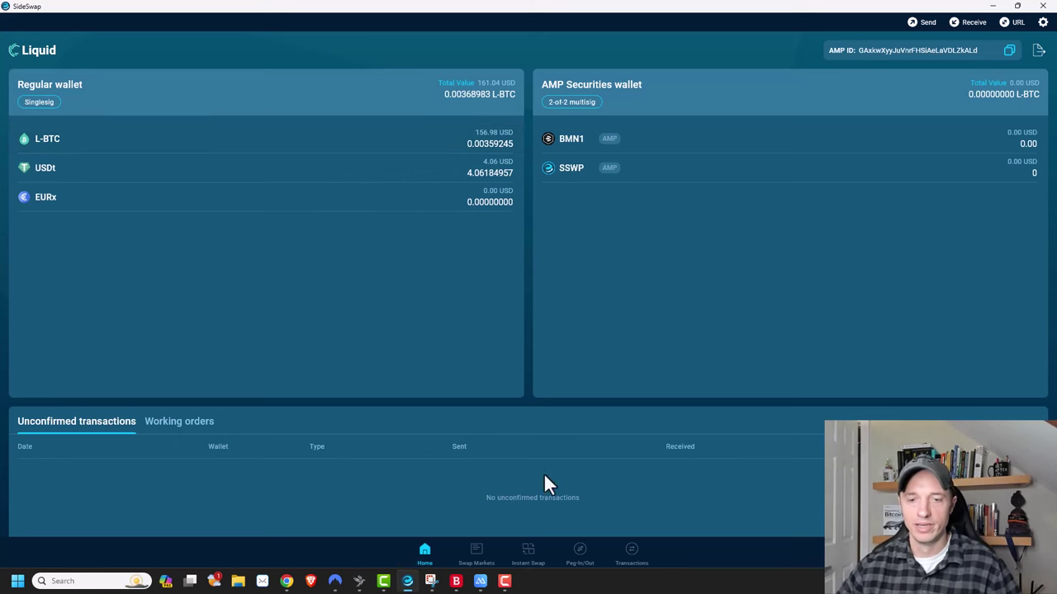
{"action": "left_click", "coordinate": [580, 554]}
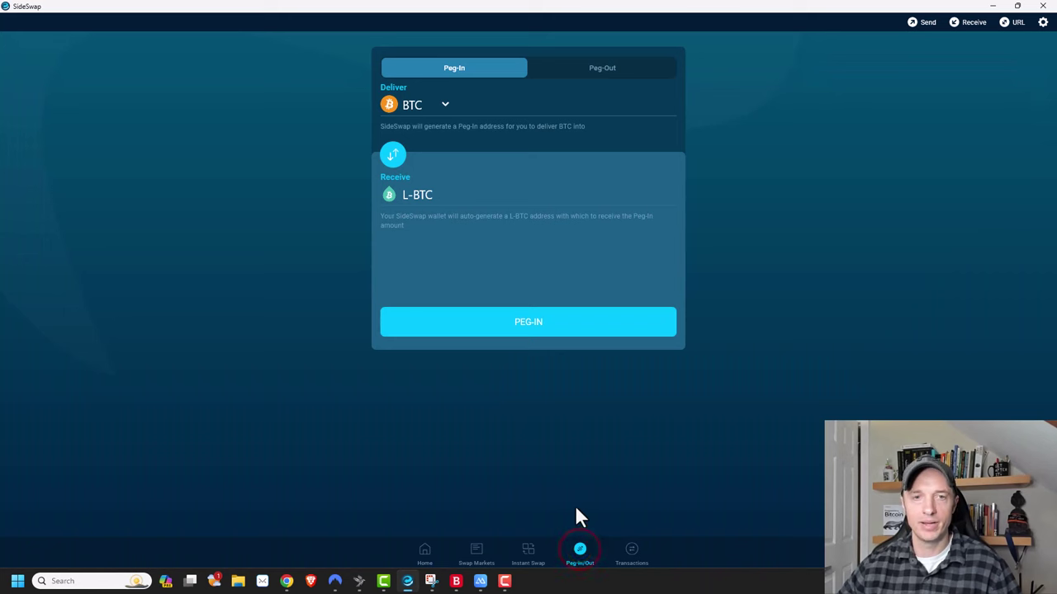
{"action": "left_click", "coordinate": [603, 73]}
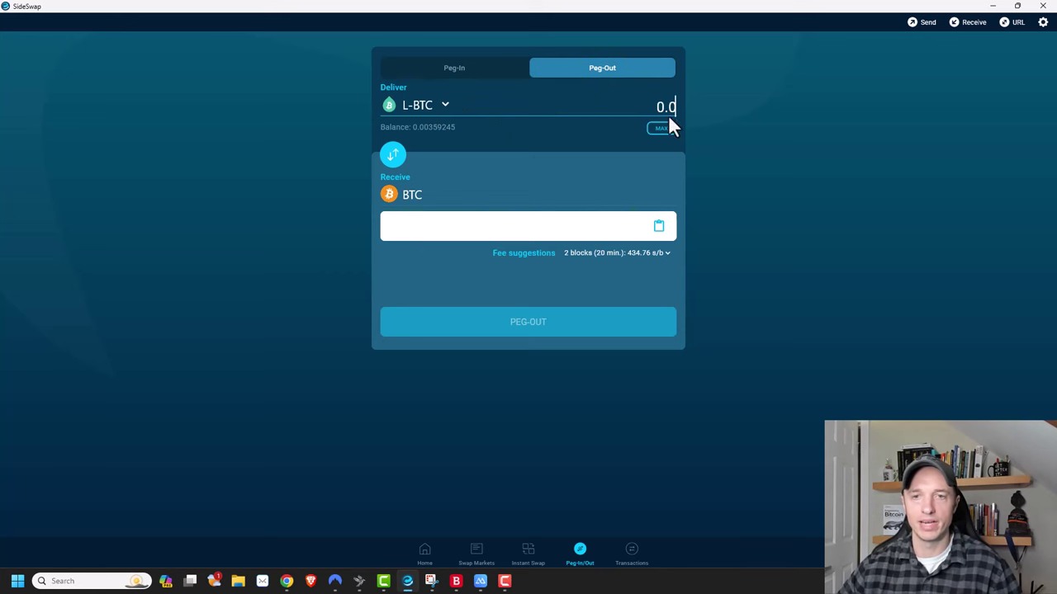
{"action": "type", "text": "02"}
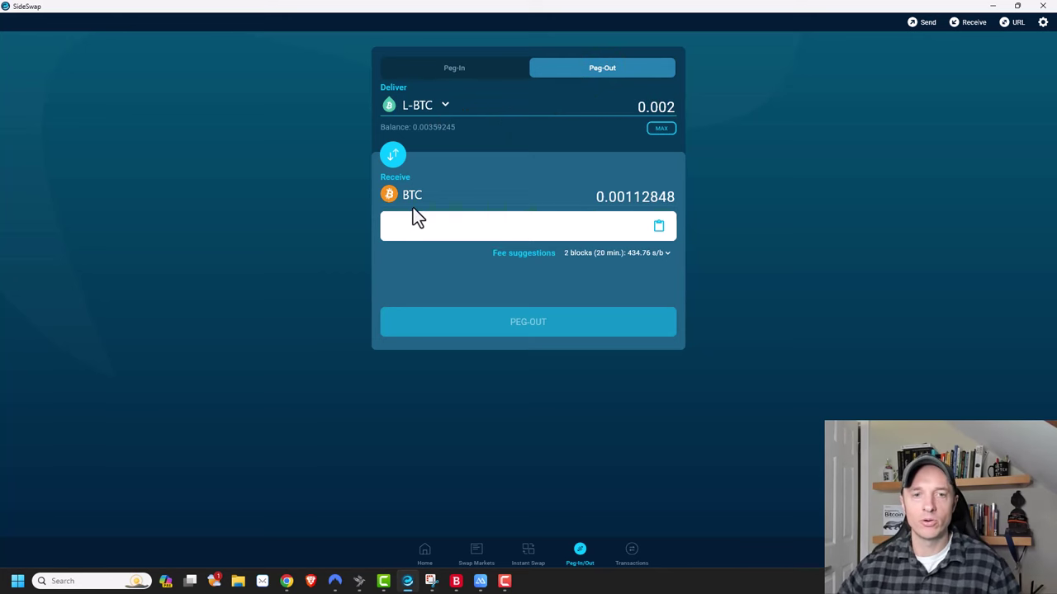
Step: Switch to Sparrow Wallet and copy a receive address from the Zaprite-sparrow wallet
{"action": "left_click", "coordinate": [359, 581]}
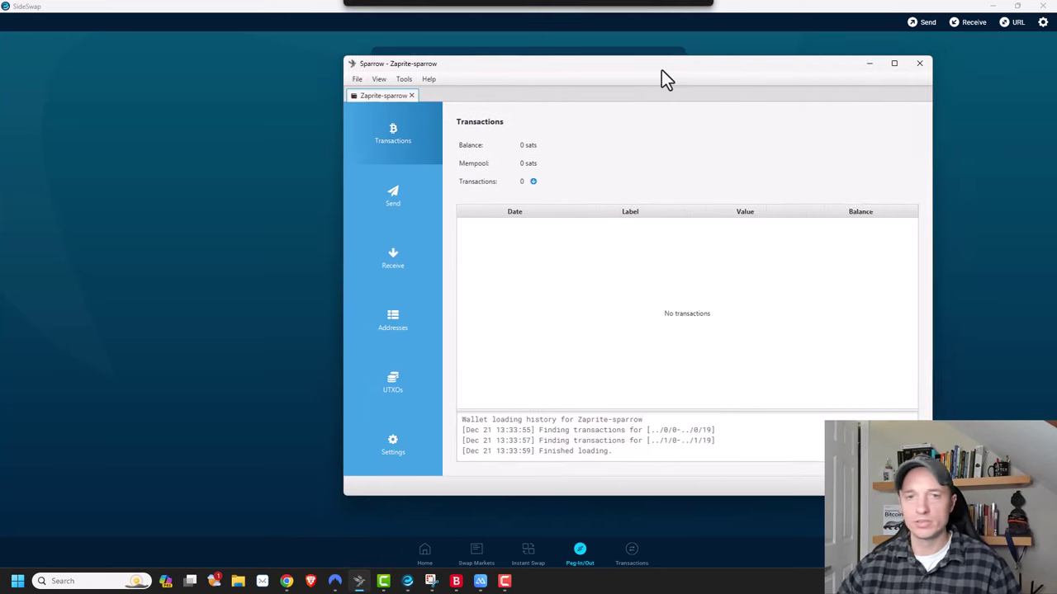
{"action": "left_click_drag", "start_coordinate": [661, 70], "coordinate": [575, 47]}
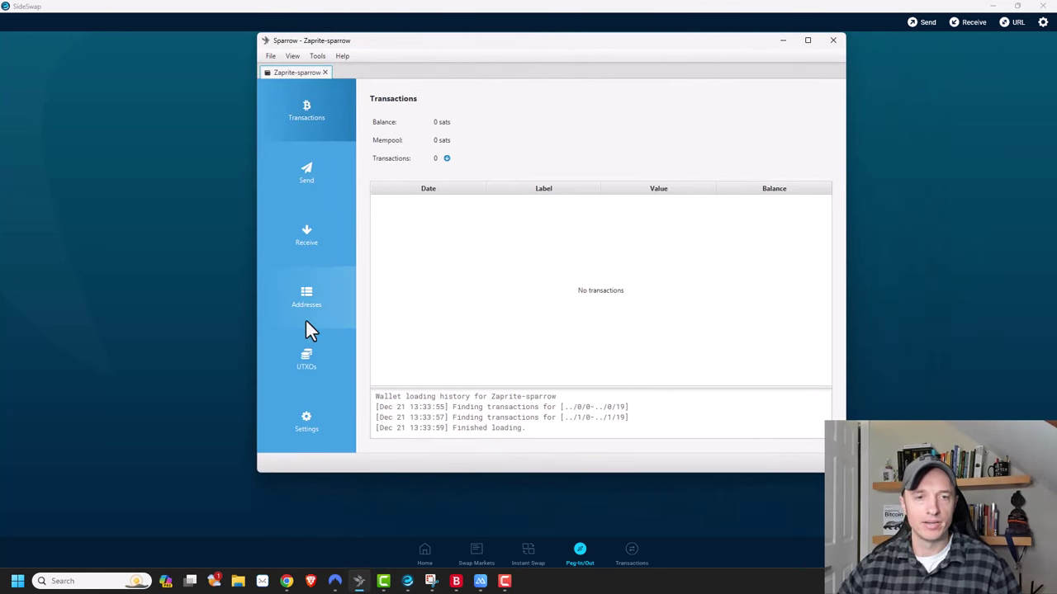
{"action": "left_click", "coordinate": [307, 244]}
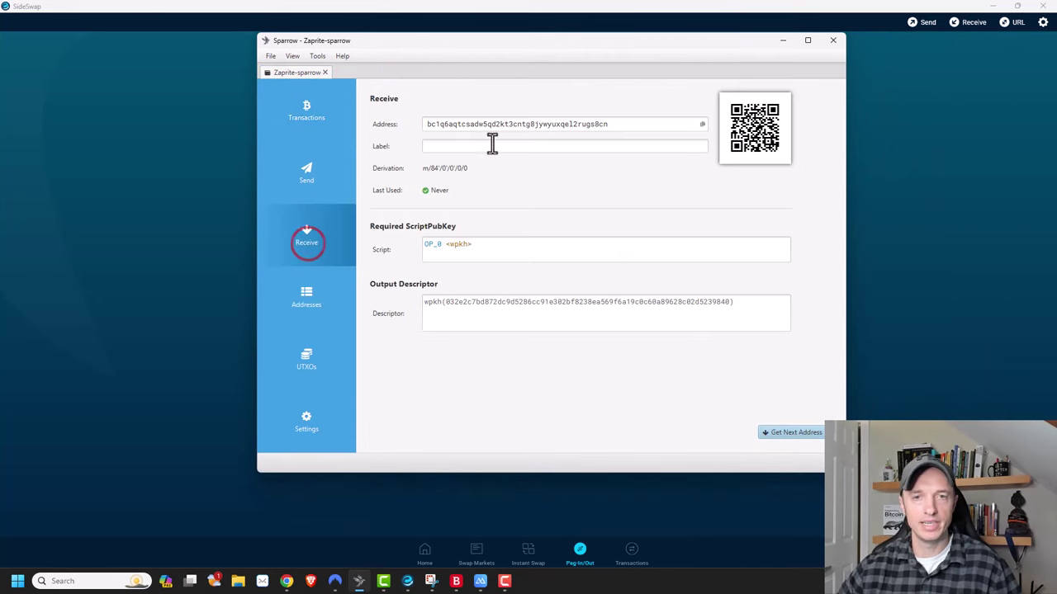
{"action": "left_click", "coordinate": [702, 125]}
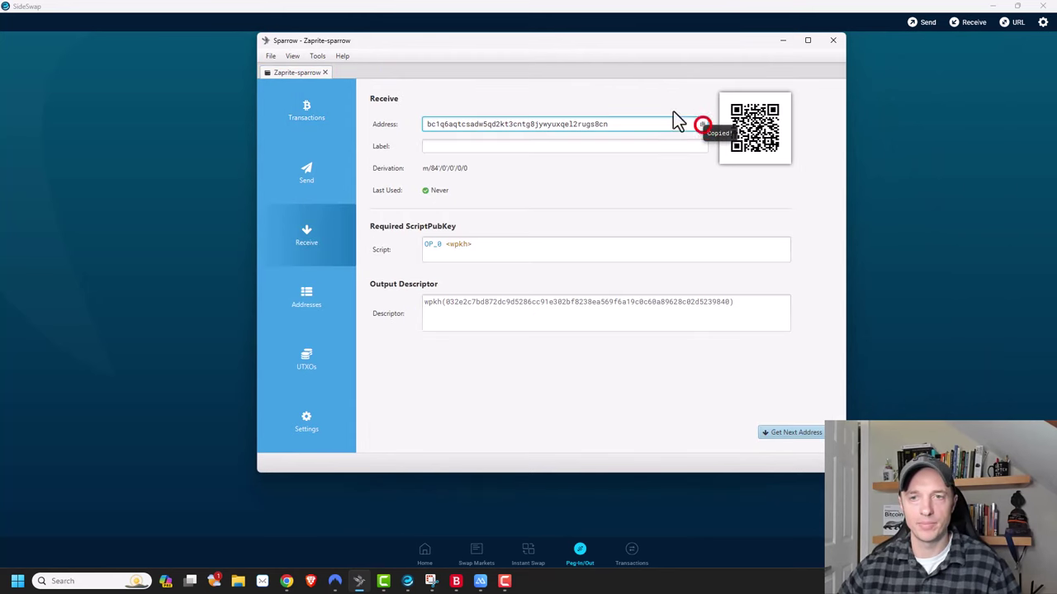
Step: Return to SideSwap, submit the peg-out to the copied BTC address, and view the wallet balances after closing the transaction details
{"action": "left_click", "coordinate": [625, 41]}
{"action": "left_click", "coordinate": [505, 218]}
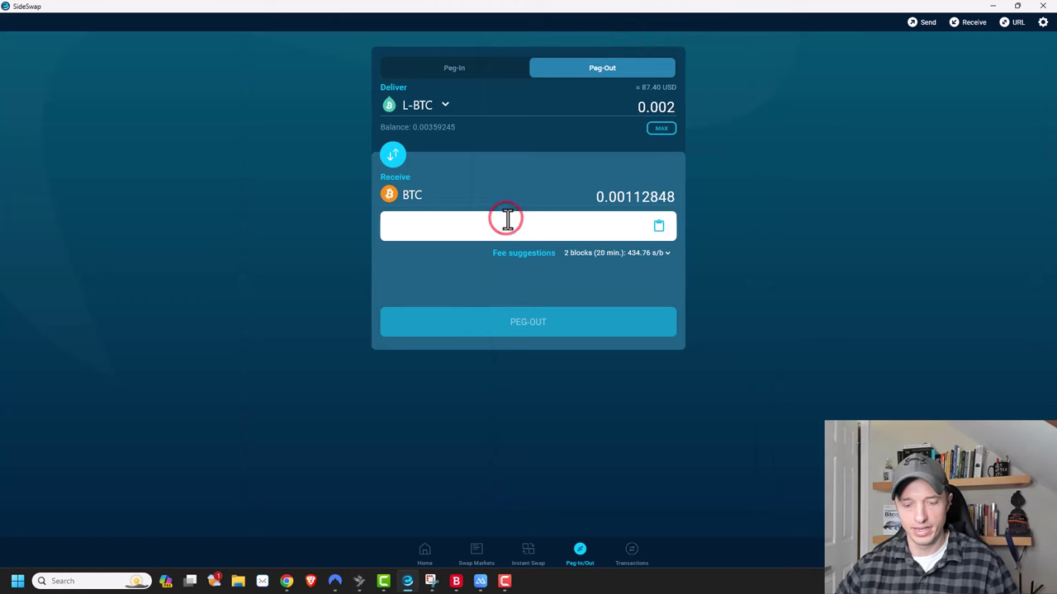
{"action": "key", "text": "ctrl+v"}
{"action": "left_click", "coordinate": [525, 326]}
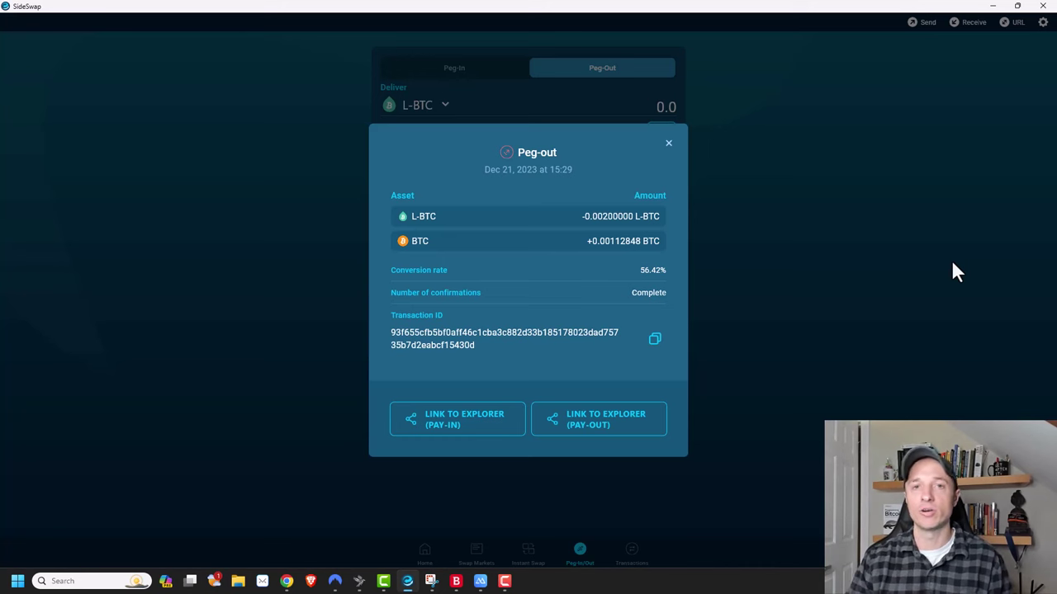
{"action": "left_click", "coordinate": [669, 143]}
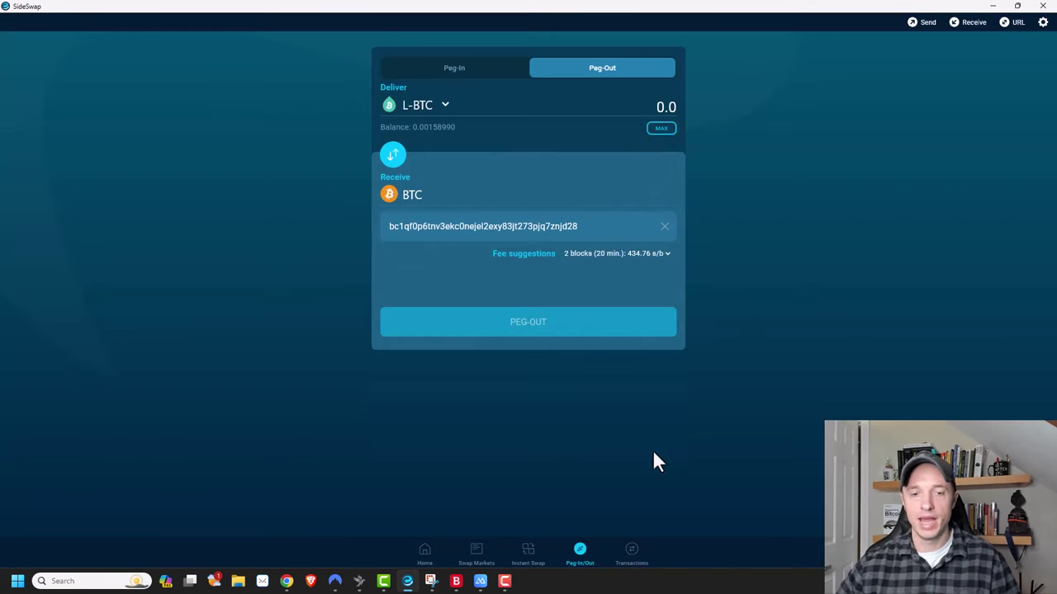
{"action": "left_click", "coordinate": [424, 552]}
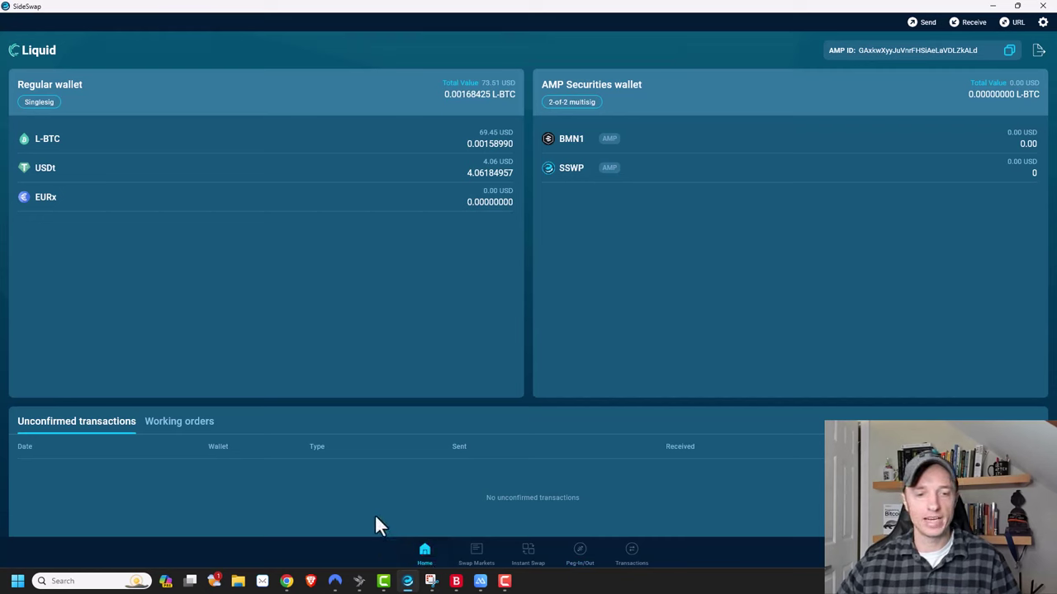
Step: Return to the Google Docs outline and highlight "Peg-out to BTC" and the Lightning to Boltz.exchange to L-BTC Wallet line
{"action": "left_click", "coordinate": [285, 581]}
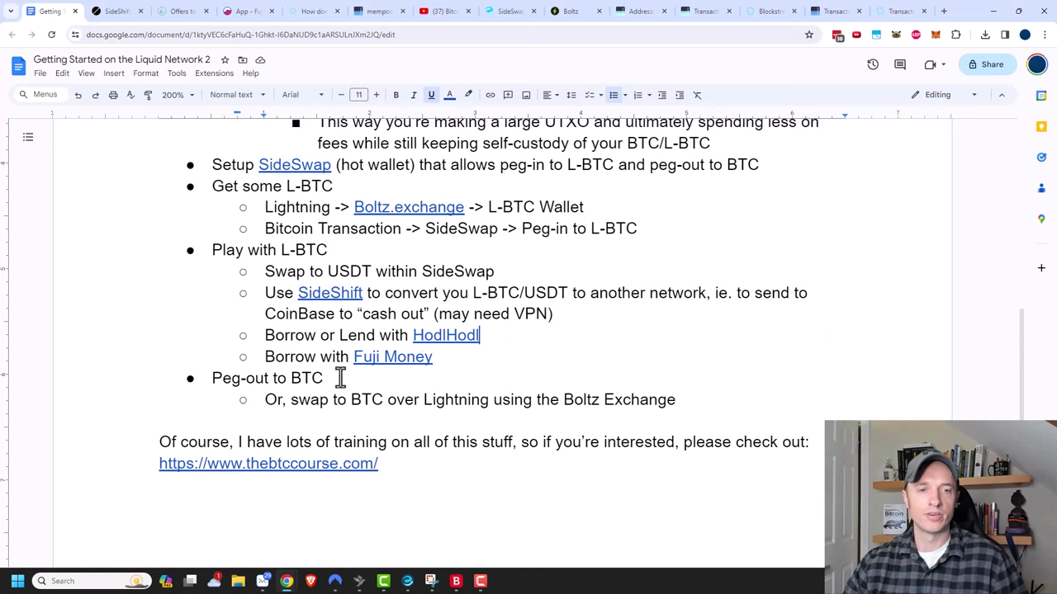
{"action": "left_click_drag", "start_coordinate": [324, 378], "coordinate": [239, 378]}
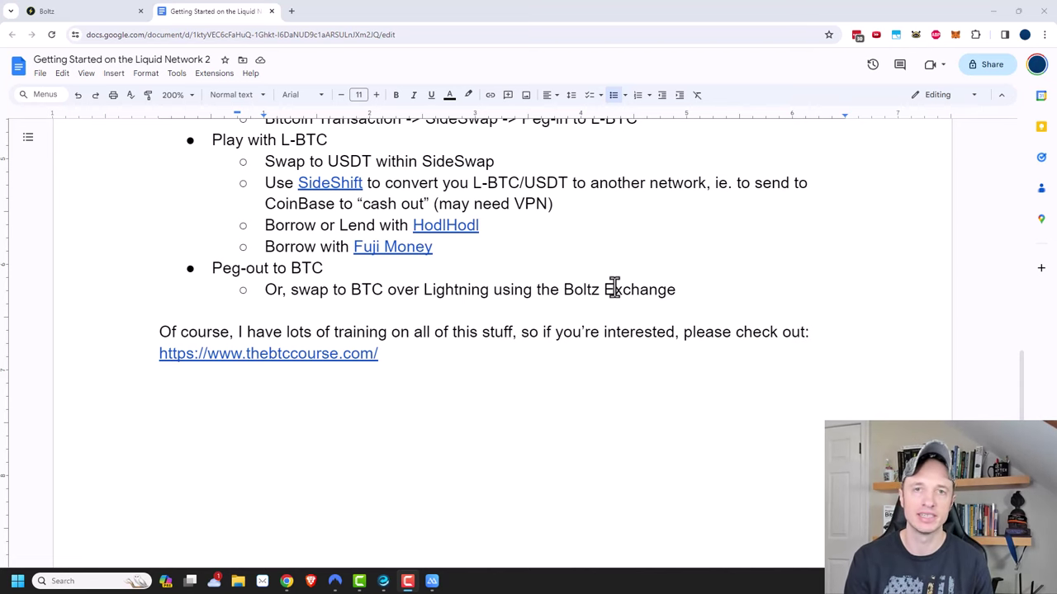
{"action": "scroll", "coordinate": [614, 287], "scroll_direction": "up", "scroll_amount": 2}
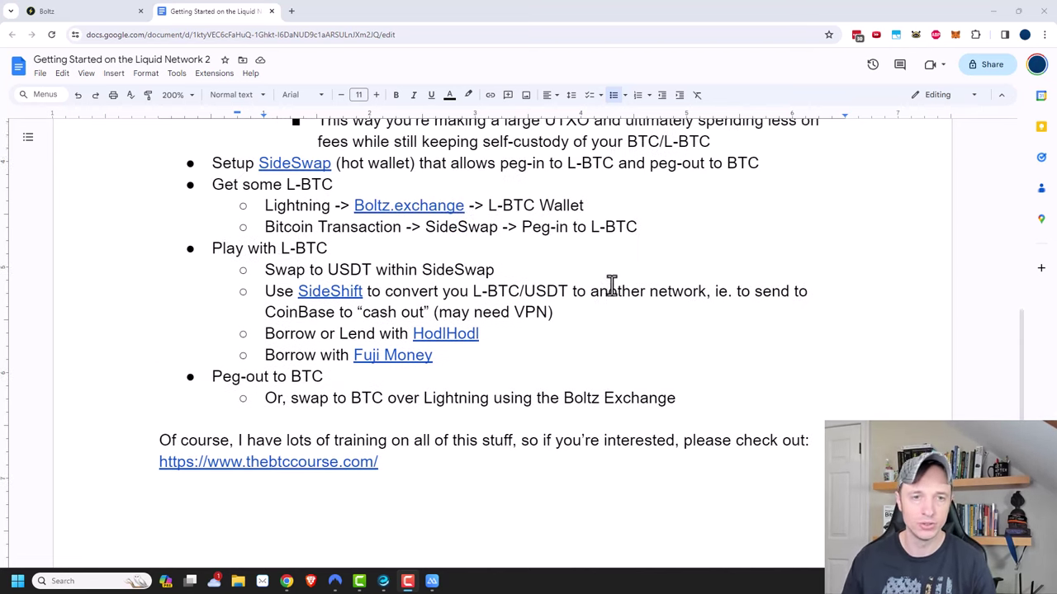
{"action": "left_click_drag", "start_coordinate": [585, 206], "coordinate": [316, 206]}
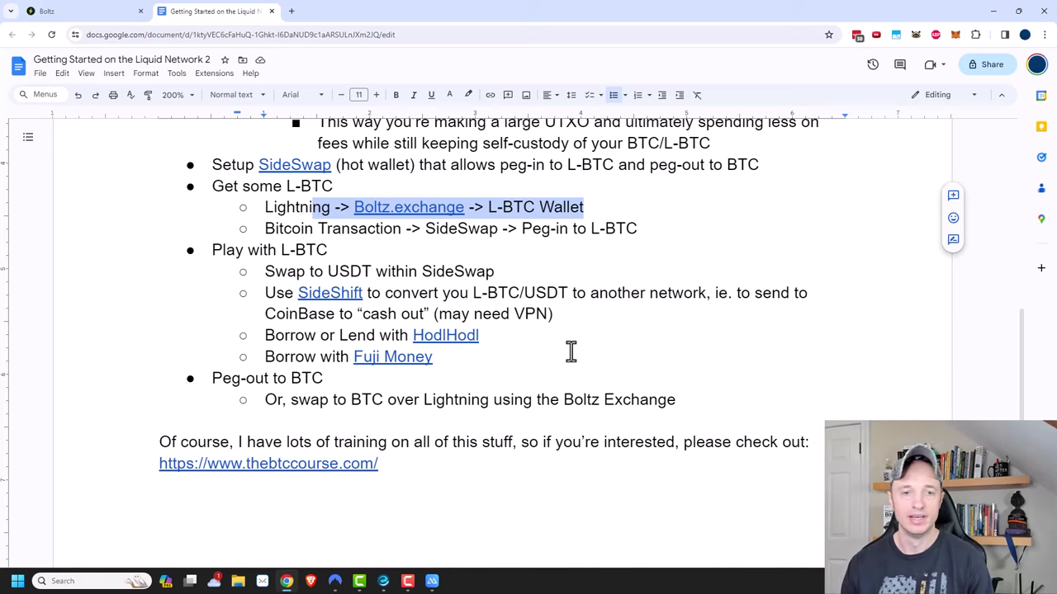
{"action": "scroll", "coordinate": [236, 370], "scroll_direction": "down", "scroll_amount": 1}
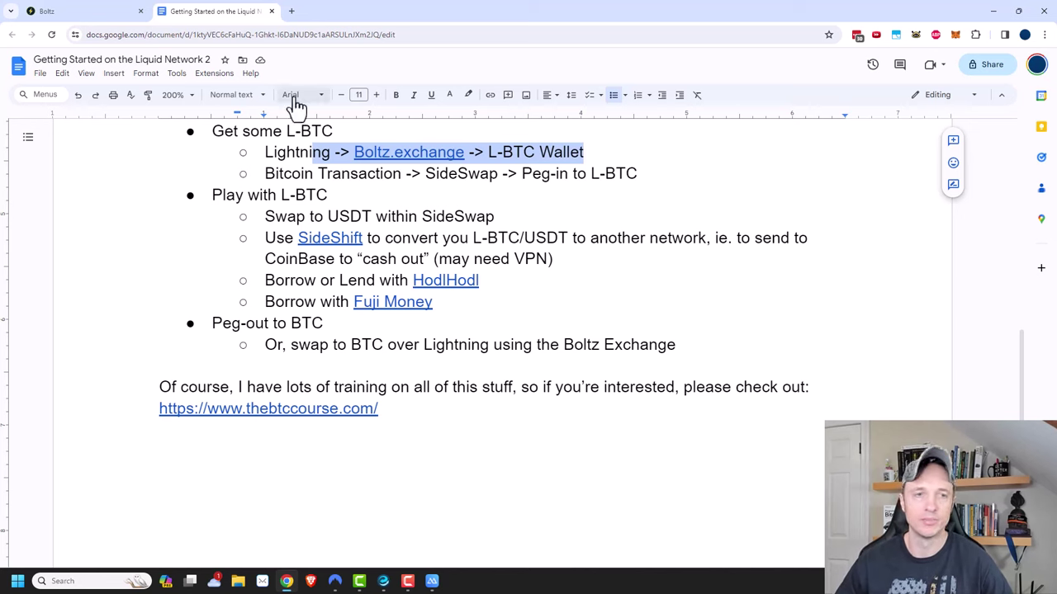
Step: Switch to the Boltz exchange page and set up the atomic swap from Liquid to Lightning
{"action": "left_click", "coordinate": [115, 21]}
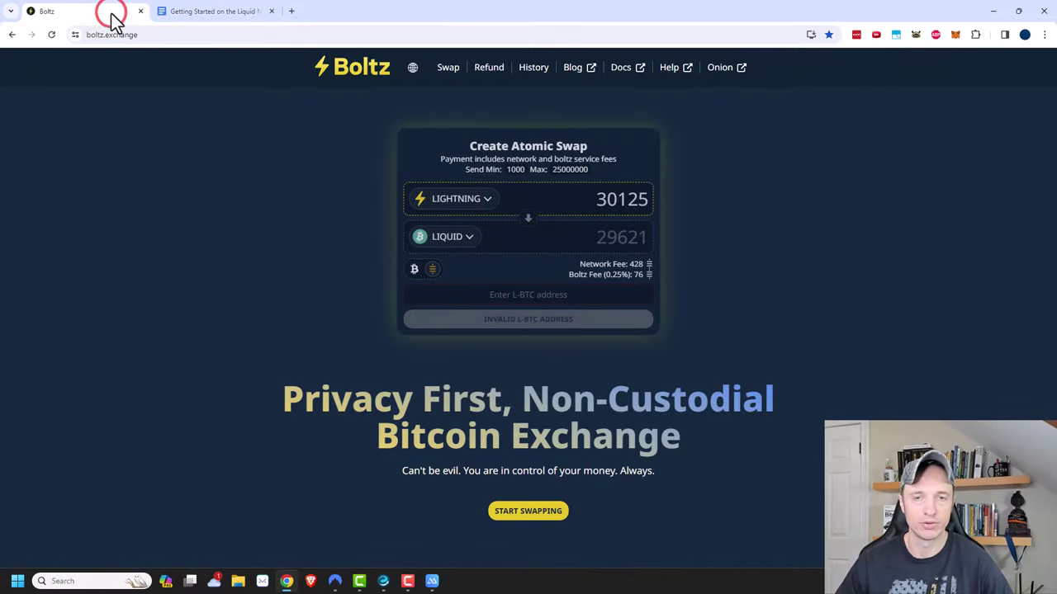
{"action": "left_click", "coordinate": [472, 199]}
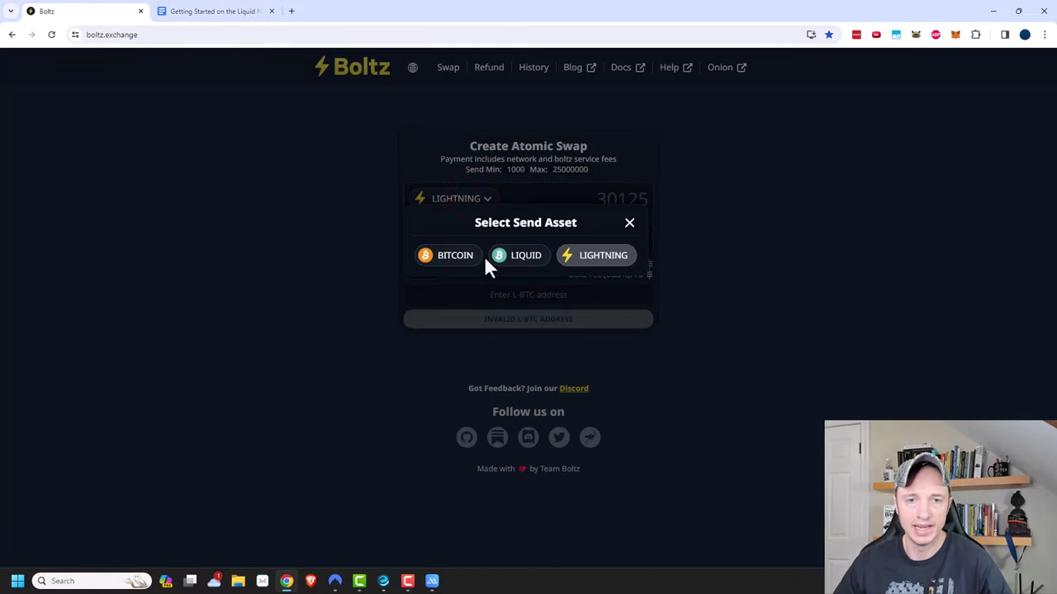
{"action": "left_click", "coordinate": [513, 257]}
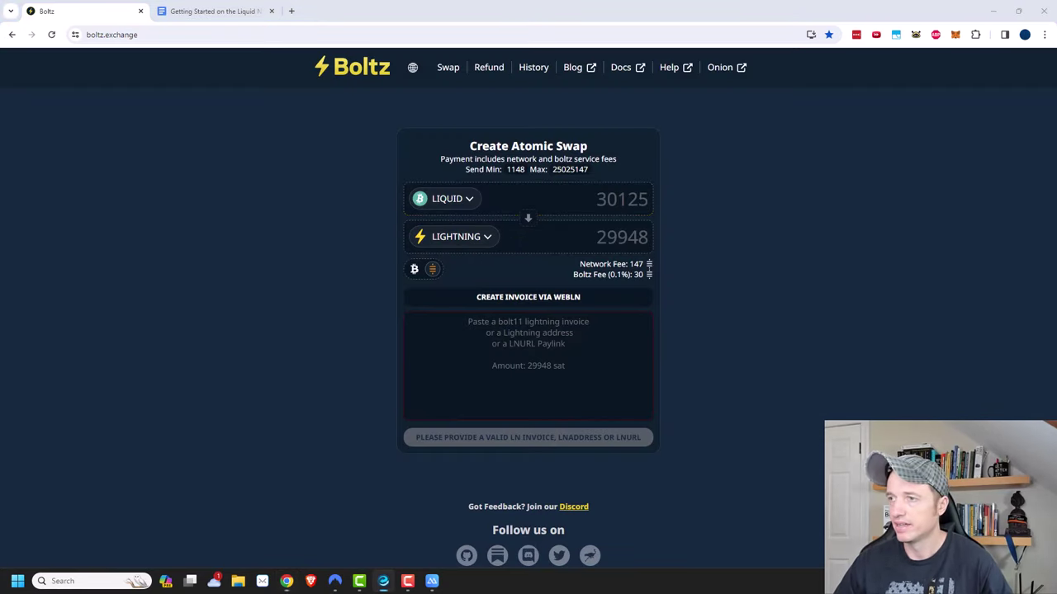
Step: Check the L-BTC balance in SideSwap and set the Liquid send amount in Boltz to 25000 sats
{"action": "left_click_drag", "start_coordinate": [1056, 47], "coordinate": [885, 20]}
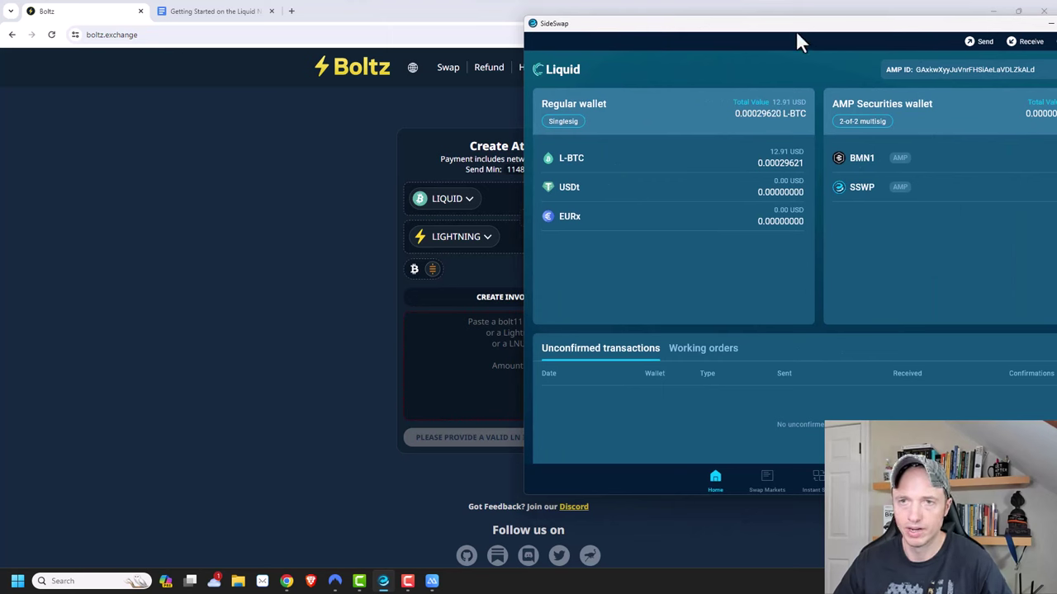
{"action": "left_click_drag", "start_coordinate": [791, 25], "coordinate": [1056, 45]}
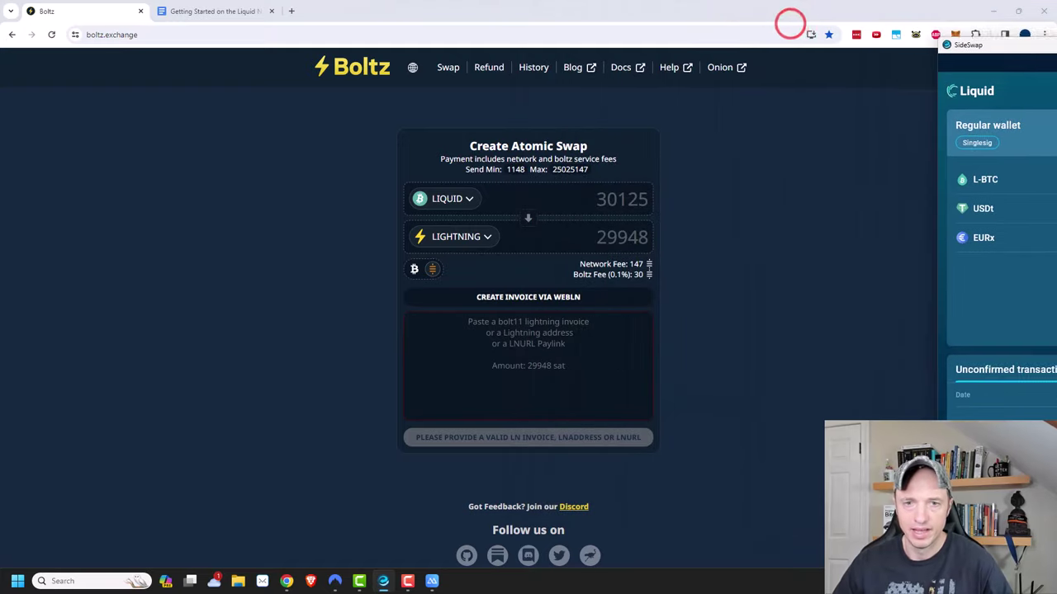
{"action": "left_click", "coordinate": [591, 206]}
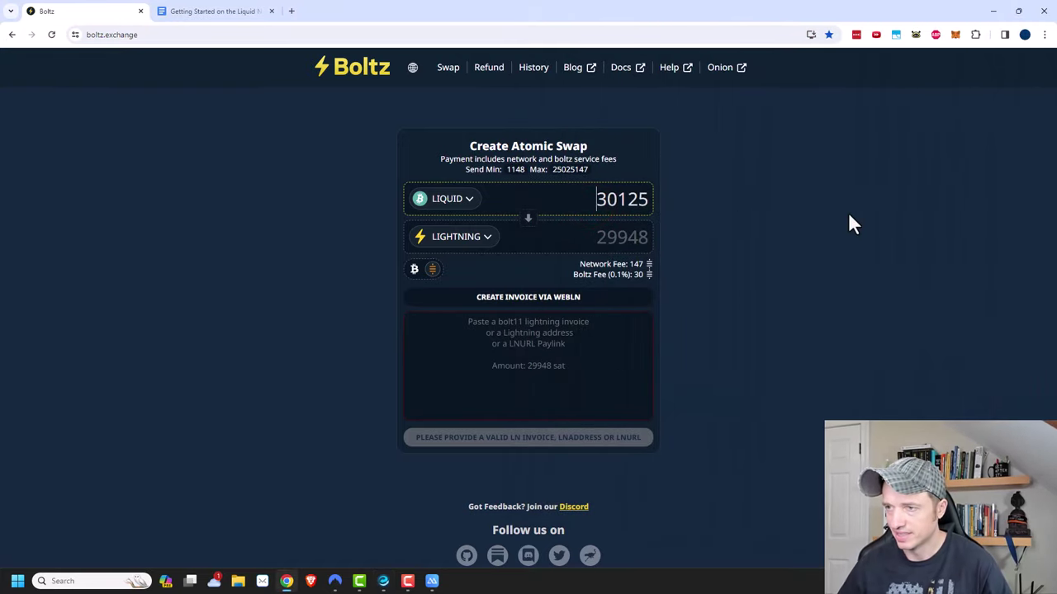
{"action": "type", "text": "250"}
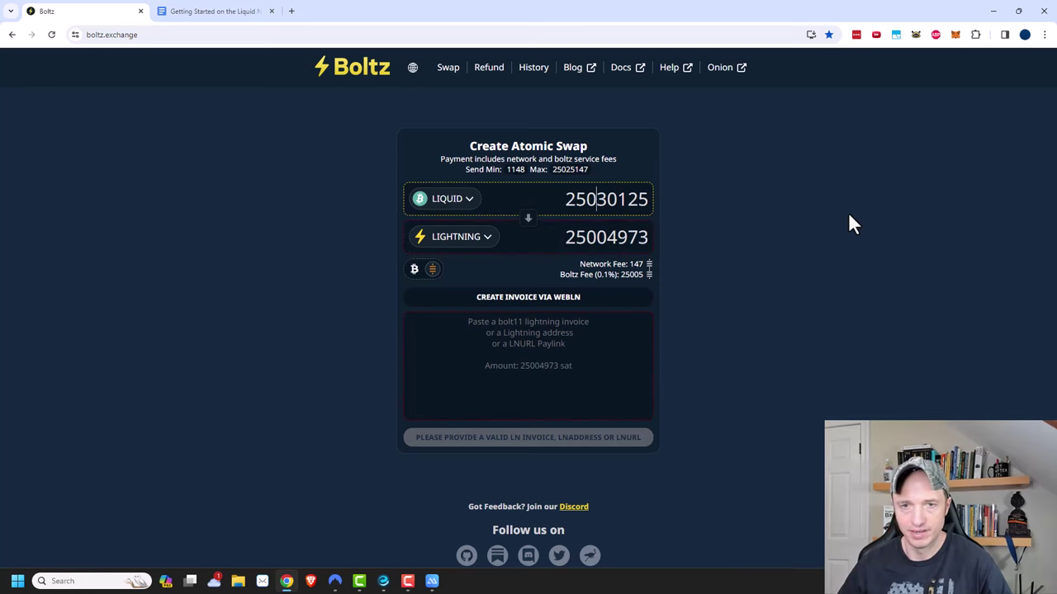
{"action": "left_click_drag", "start_coordinate": [563, 199], "coordinate": [738, 189]}
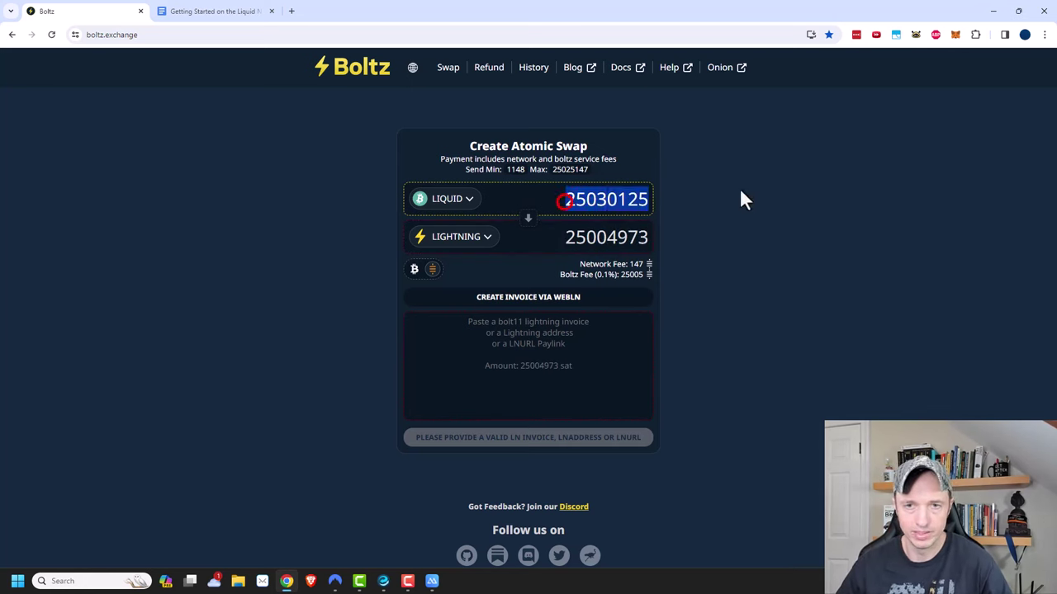
{"action": "type", "text": "25000"}
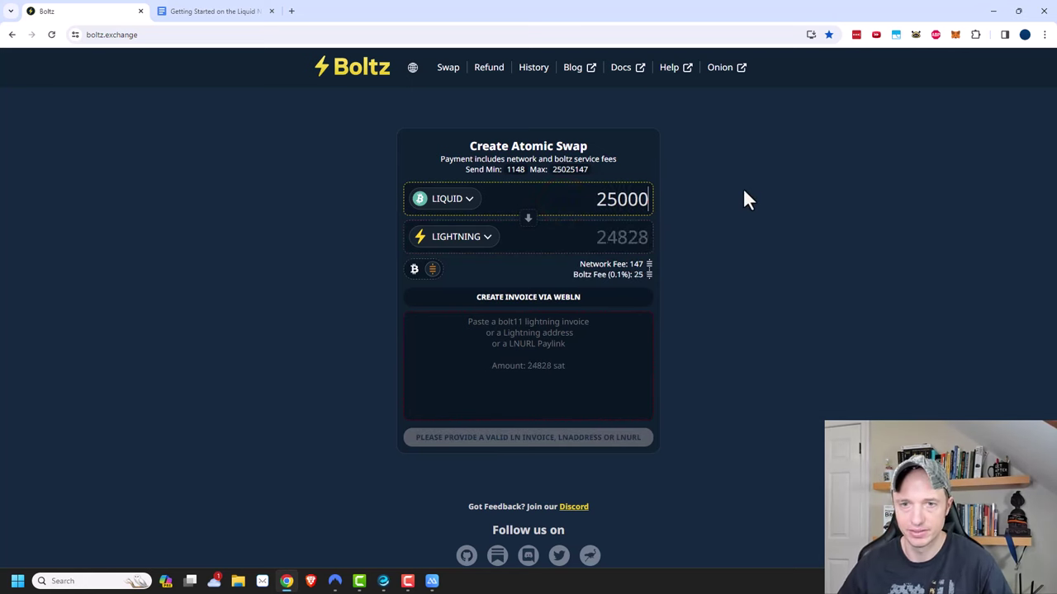